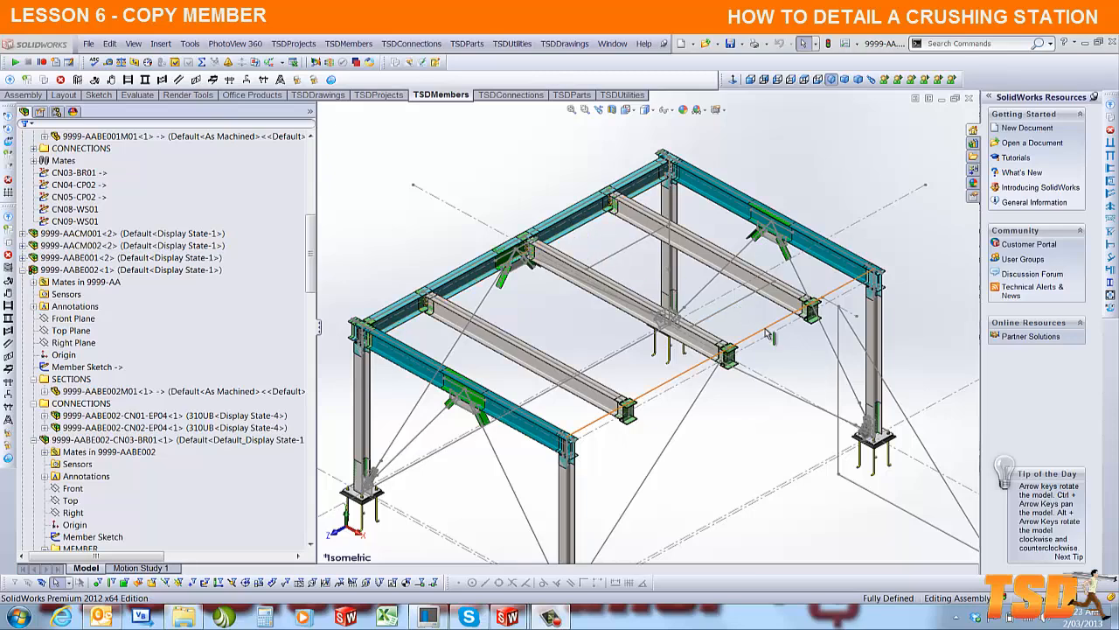
Step: Copy member 9999-AABE002 onto the free Level 1 Beam Sketch line on the opposite side of the frame, using Sketch Segment insertion
left_click(352, 43)
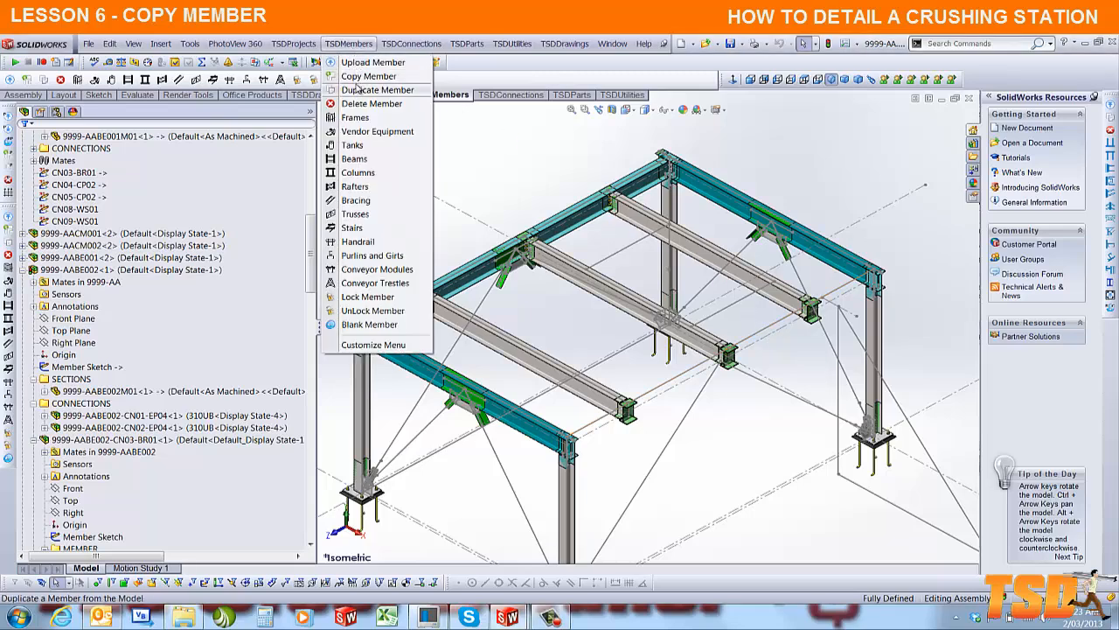
left_click(360, 76)
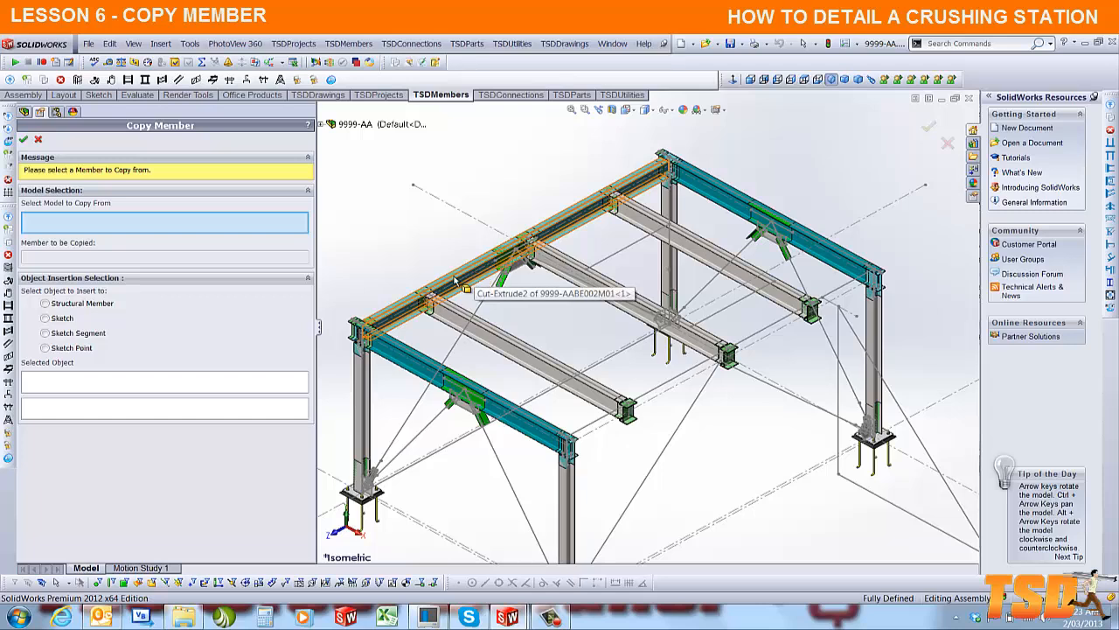
left_click(455, 280)
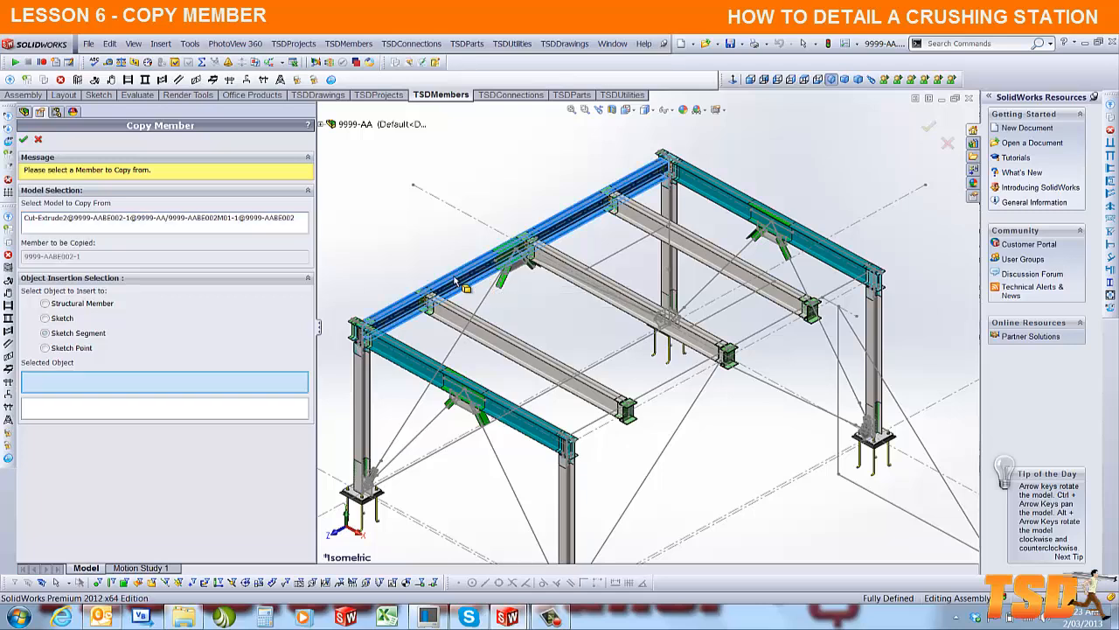
left_click(683, 377)
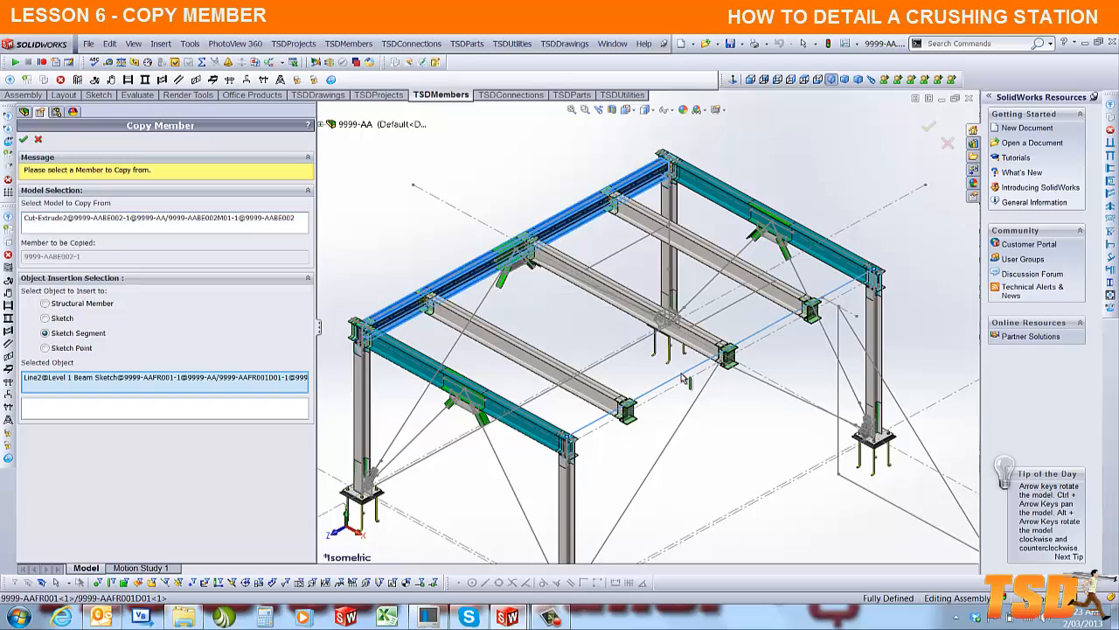
left_click(928, 125)
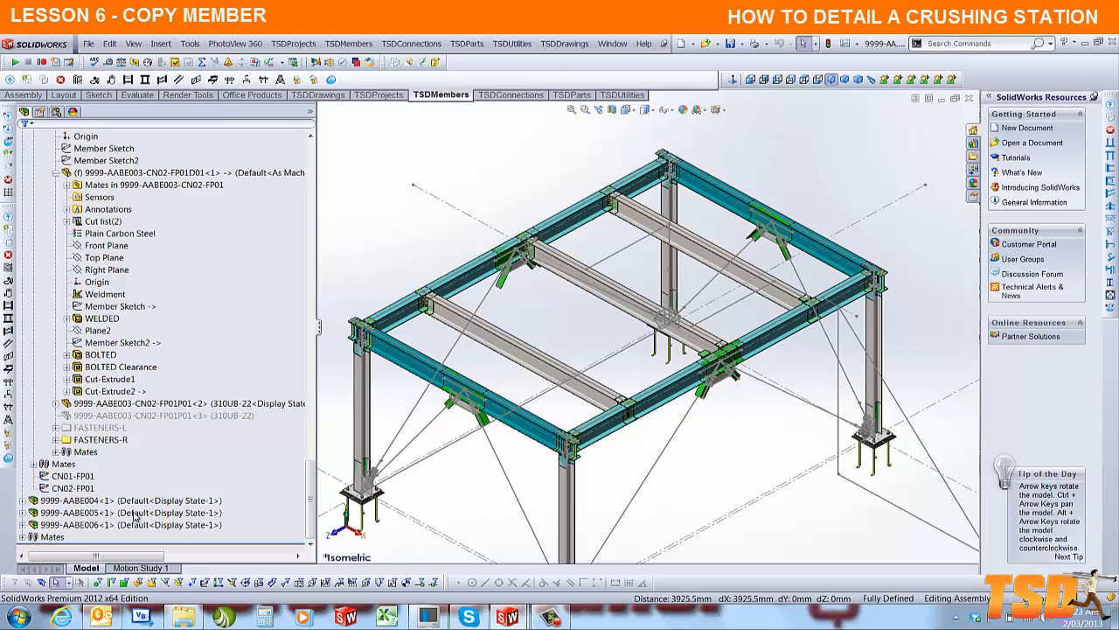
Step: Isolate the original beam 9999-AABE002, the copied beam 9999-AABE006 and the frame 9999-AAFR001
scroll(136, 516, "up", 10)
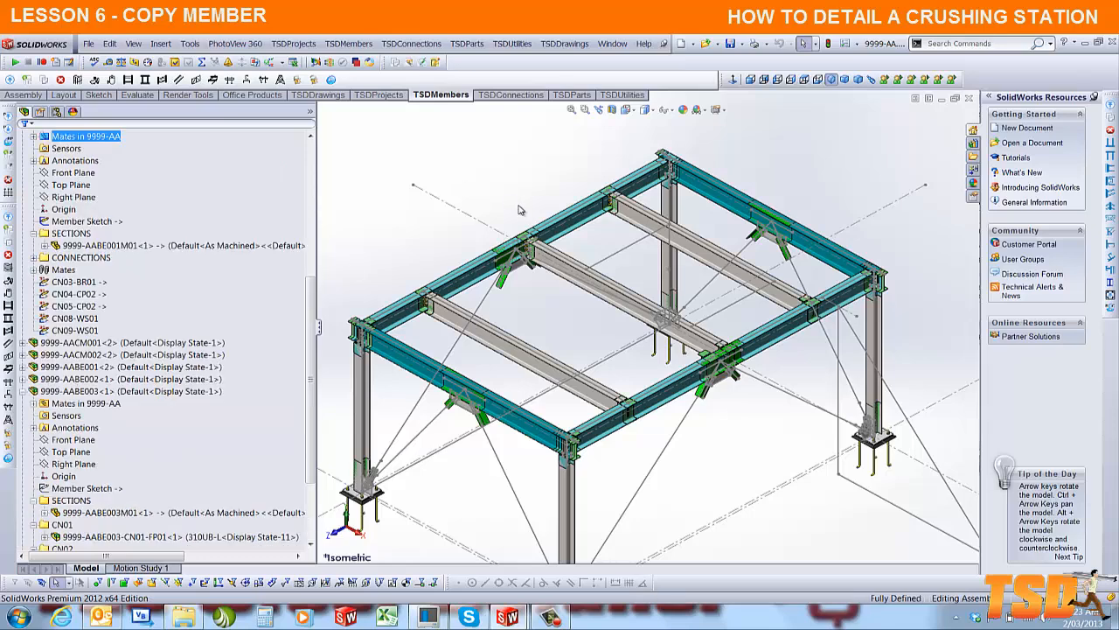
left_click(580, 232)
scroll(117, 205, "up", 1)
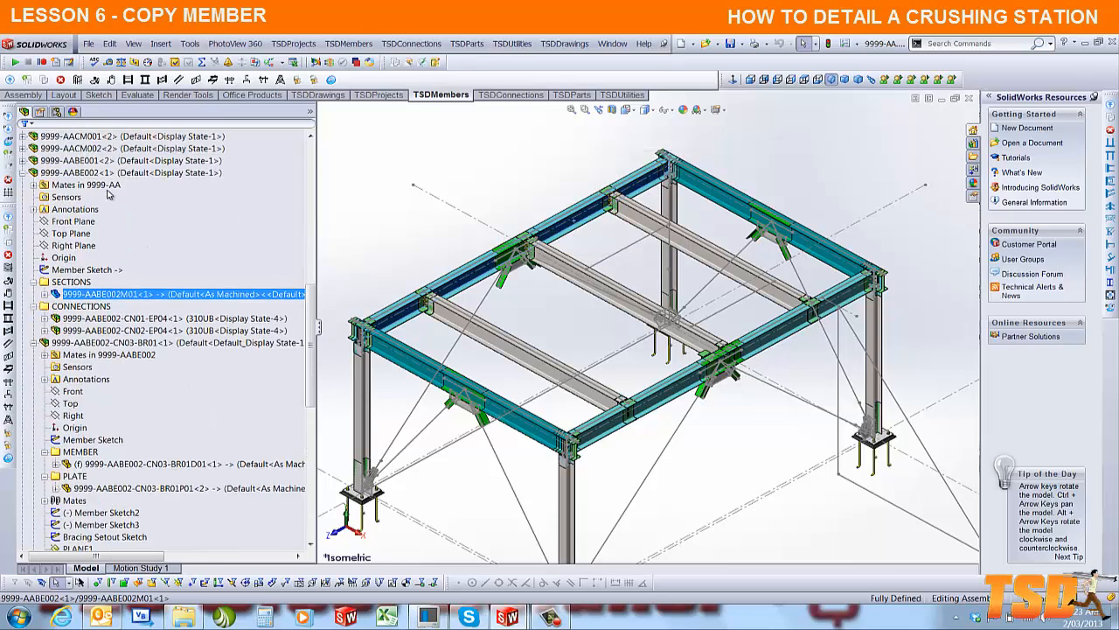
left_click(68, 174)
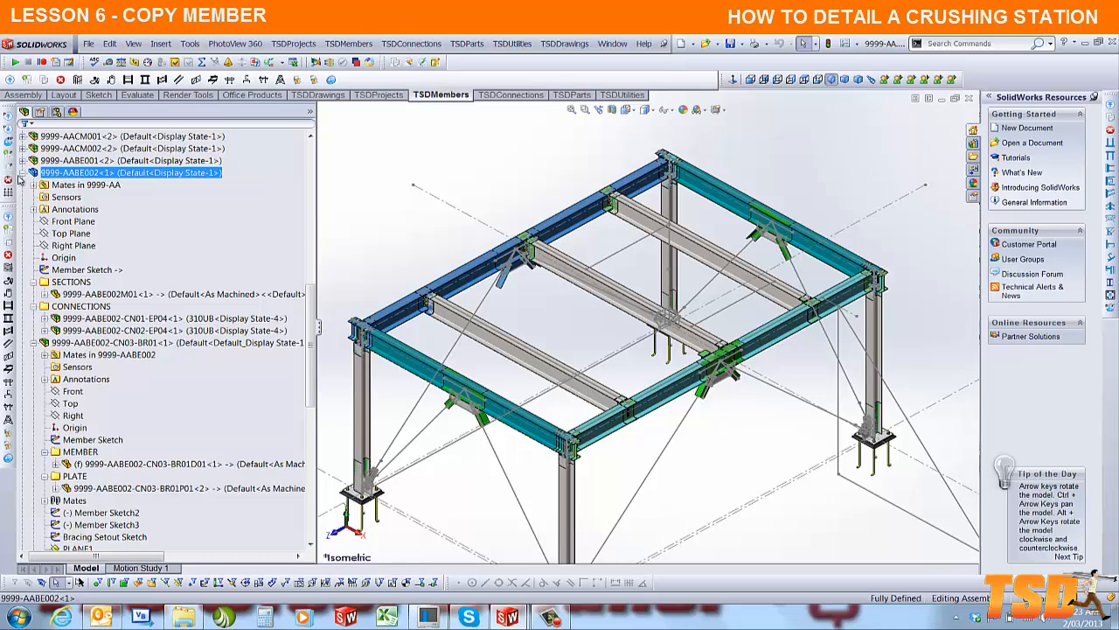
left_click(23, 173)
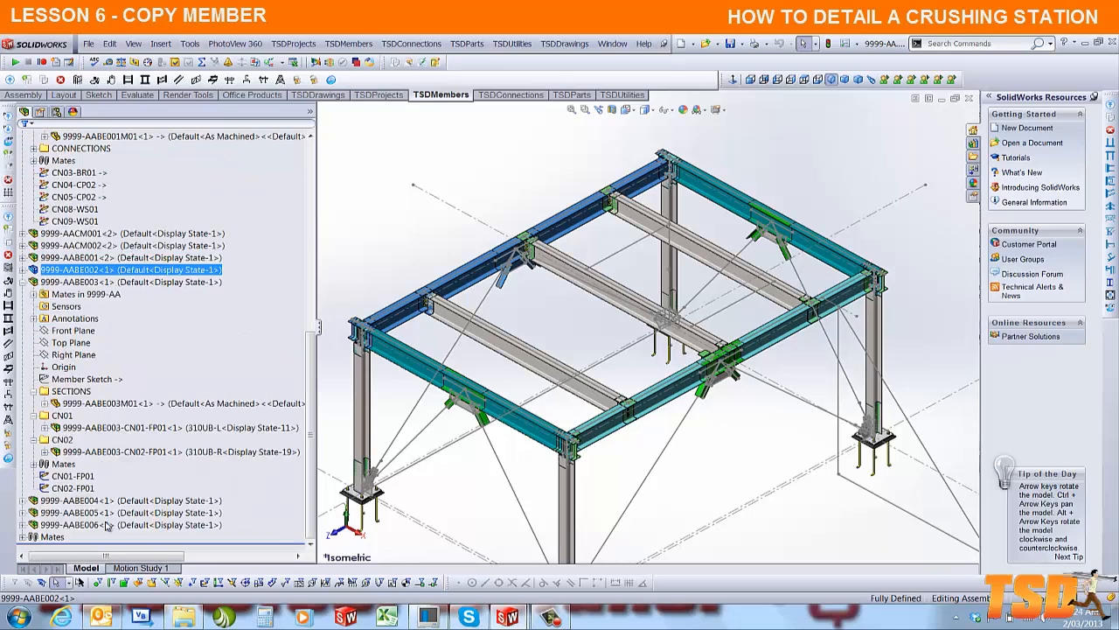
scroll(106, 367, "up", 10)
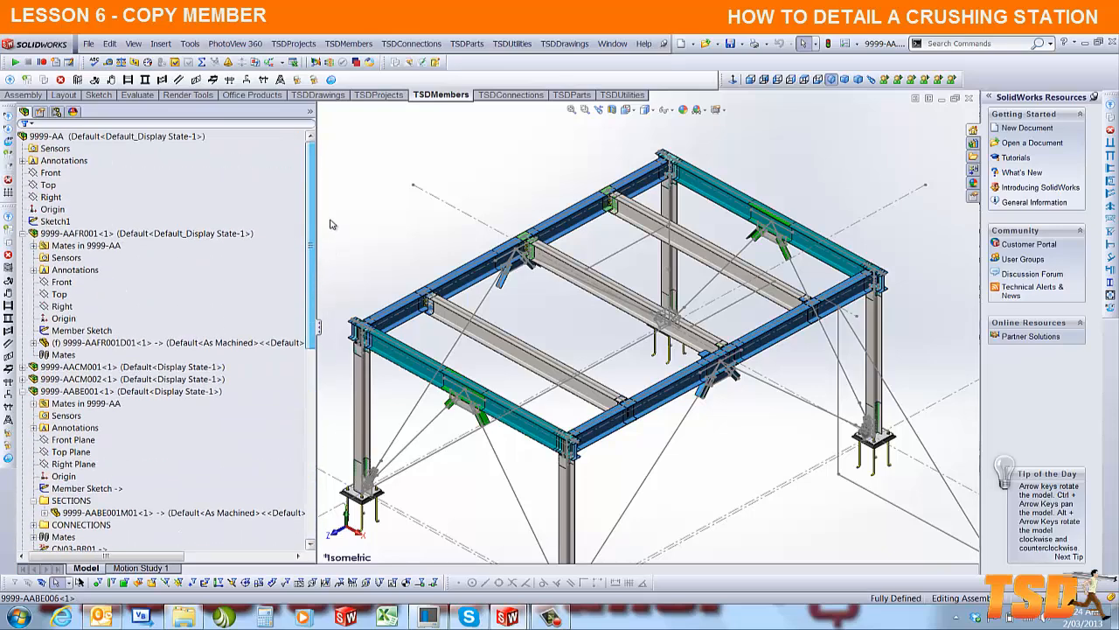
right_click(87, 234)
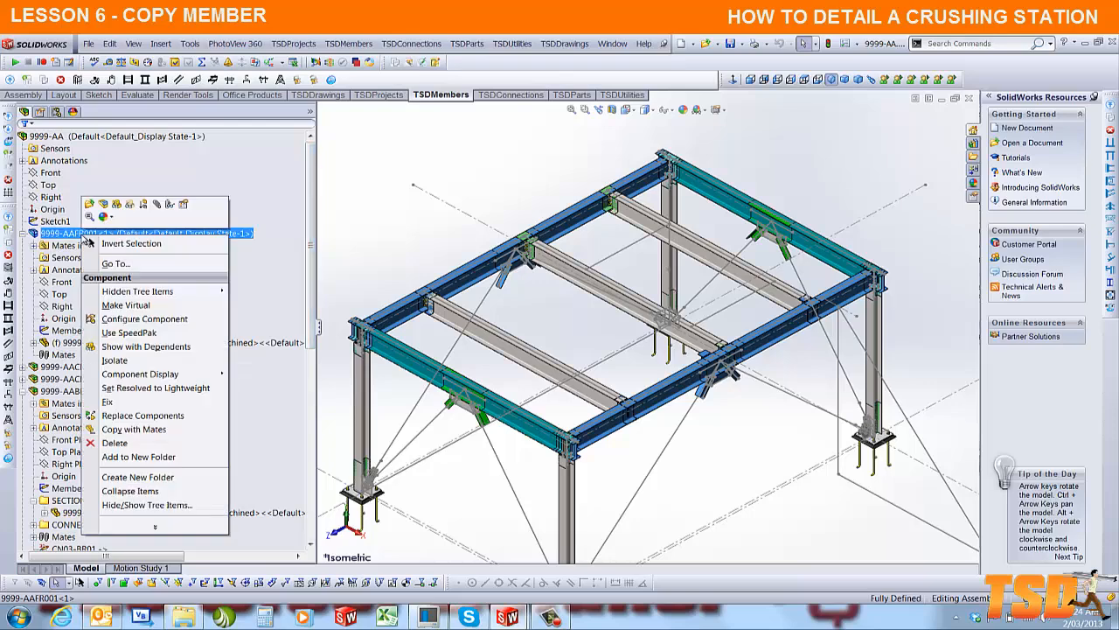
left_click(135, 360)
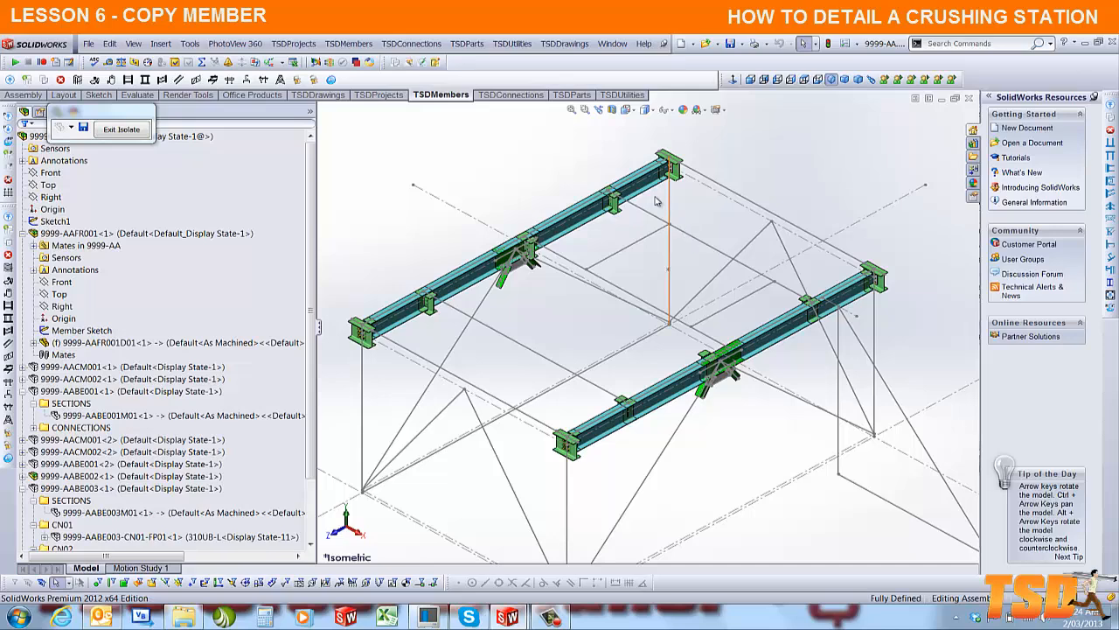
Step: Examine the fin plate connection on beam 9999-AABE002 and its connection sketches CN03-BR01 to CN06-FP01
scroll(657, 202, "down", 6)
left_click(632, 376)
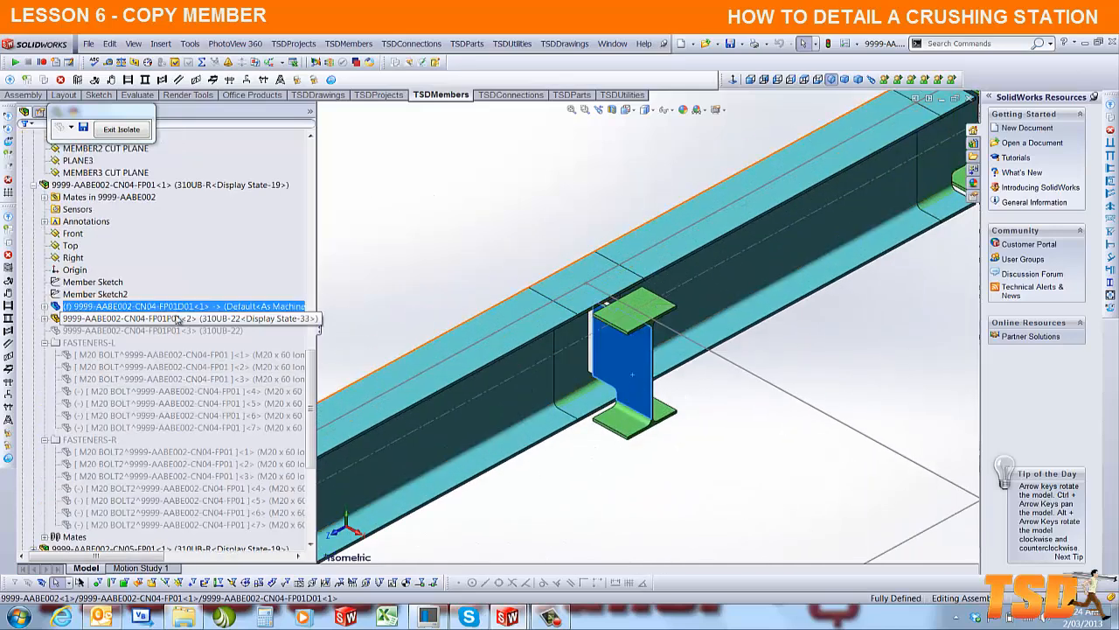
scroll(170, 435, "down", 5)
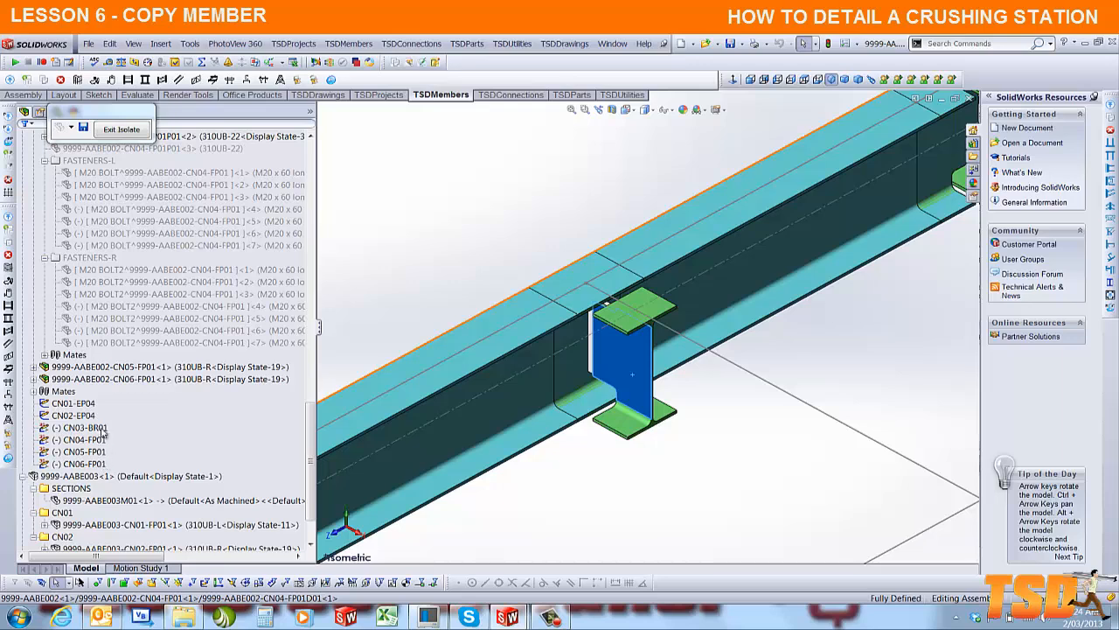
left_click(84, 439)
left_click(87, 452)
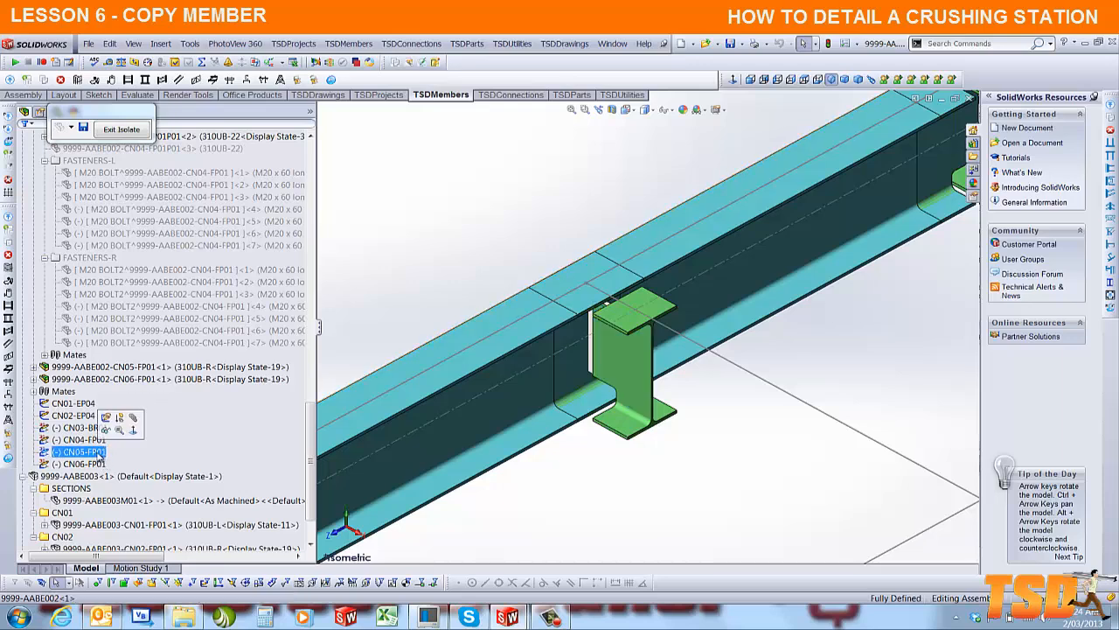
left_click(83, 463)
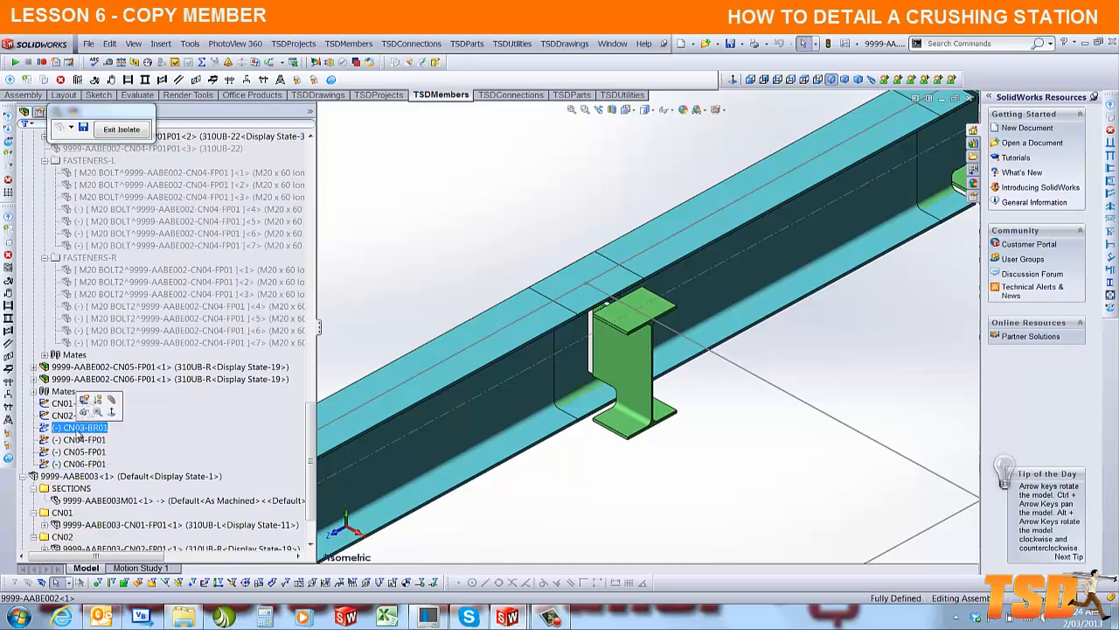
left_click(522, 350)
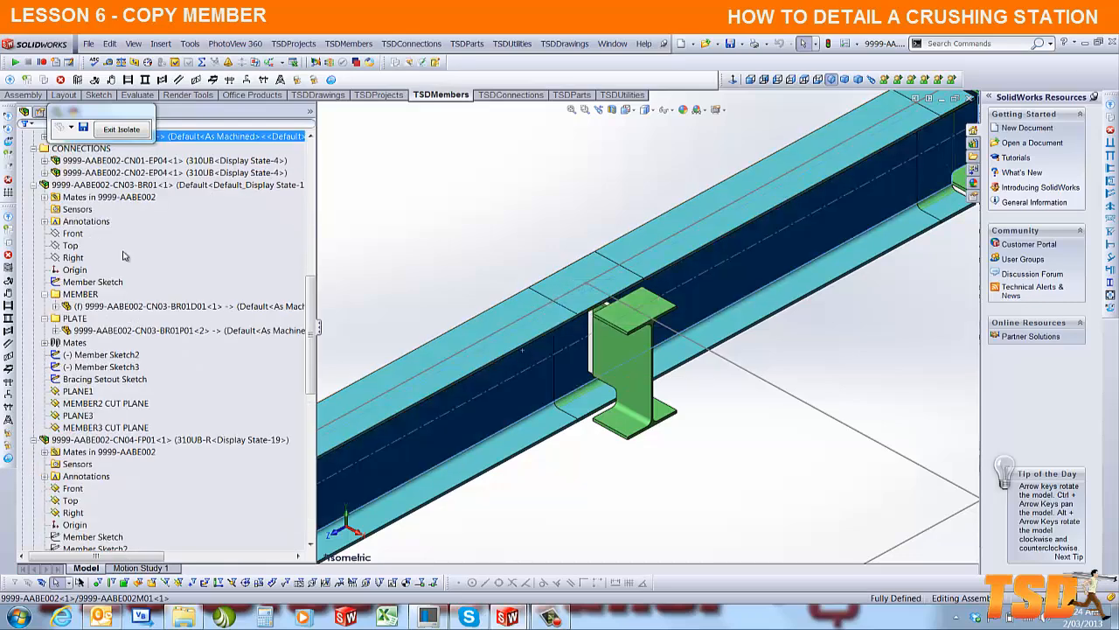
Step: Edit sketch CN03-BR01 of 9999-AABE002 and attach its point to the frame sketch point at the bracing connection to fully define it
scroll(171, 393, "down", 10)
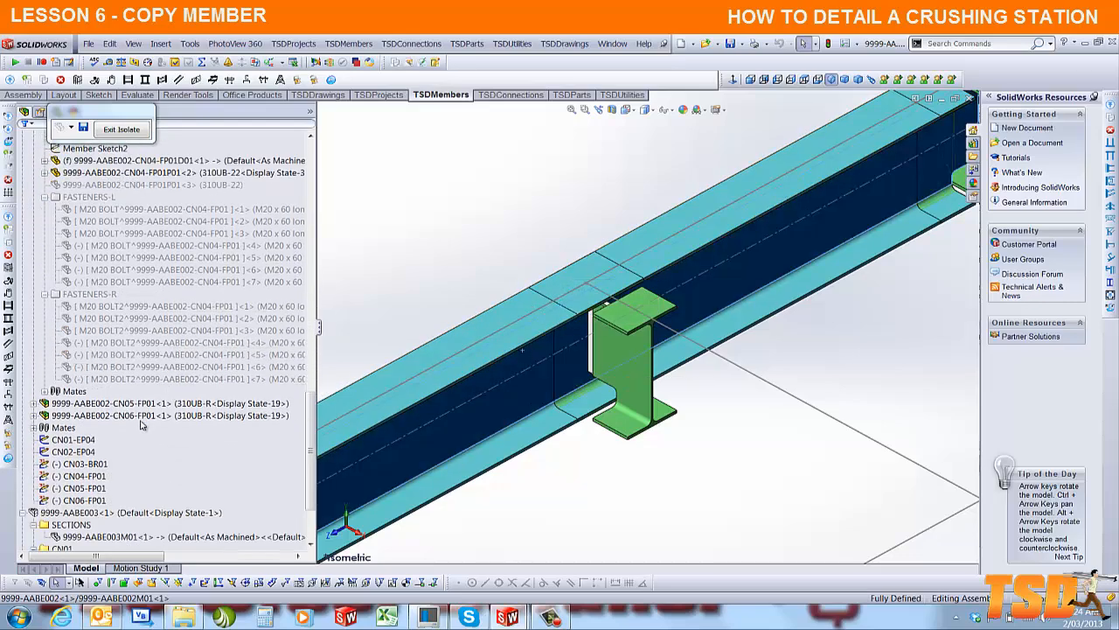
left_click(98, 464)
scroll(656, 382, "up", 8)
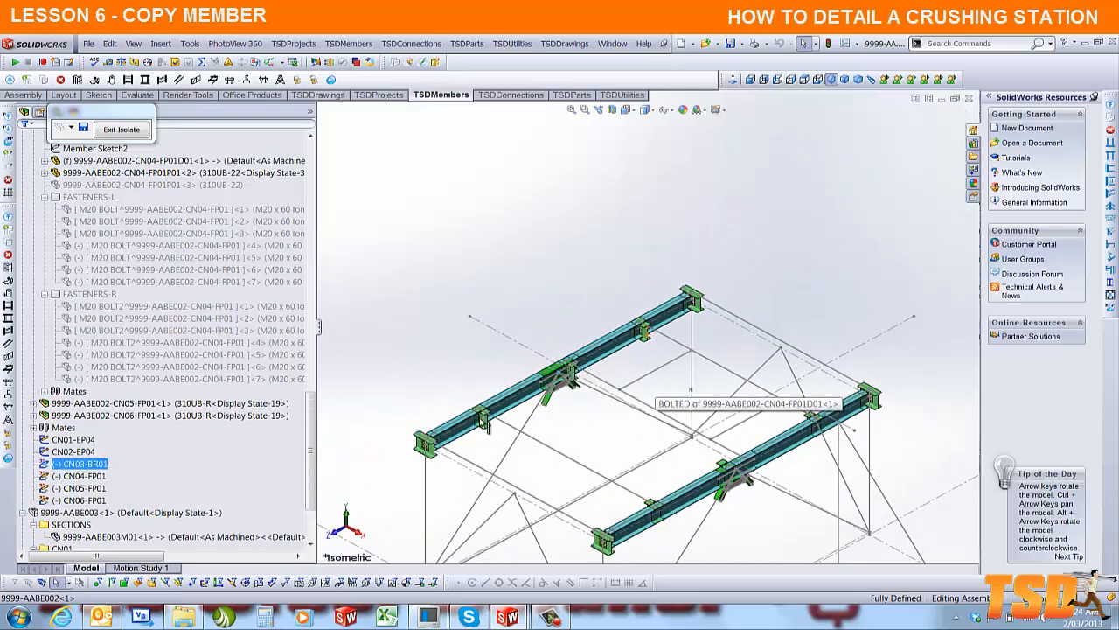
right_click(94, 467)
left_click(122, 483)
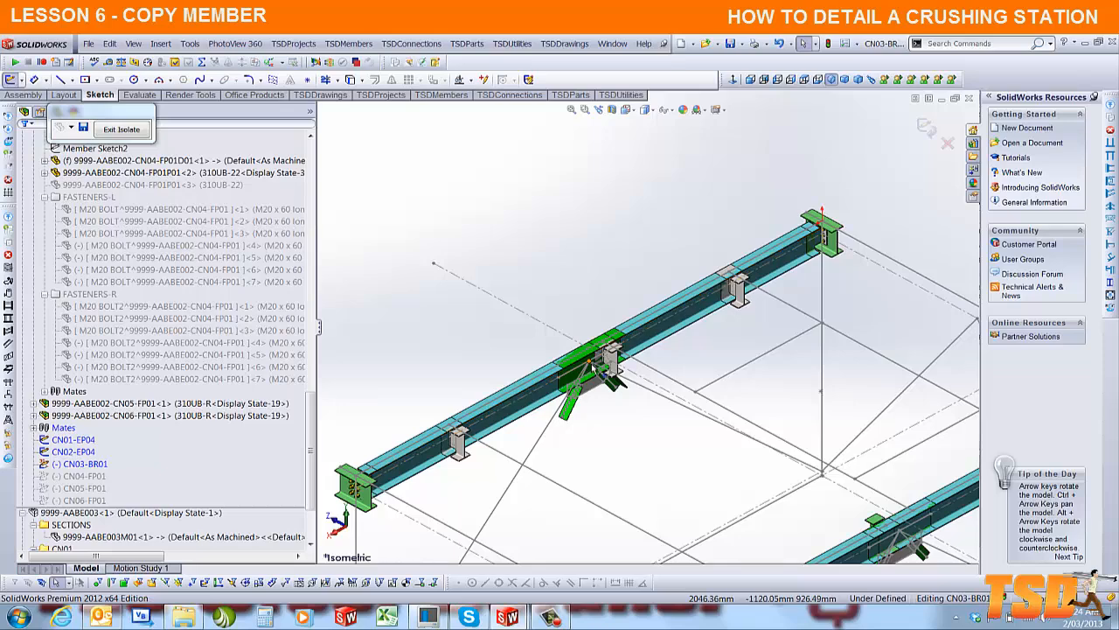
scroll(595, 357, "down", 5)
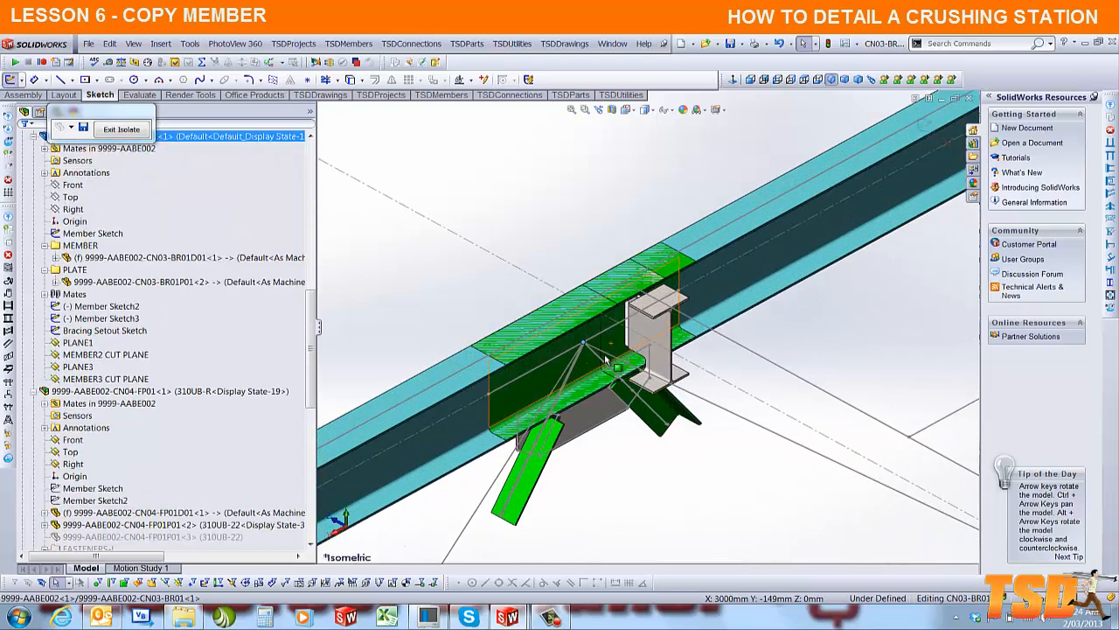
left_click(591, 340)
left_click_drag(592, 339, 584, 344)
left_click(614, 200)
scroll(654, 304, "down", 6)
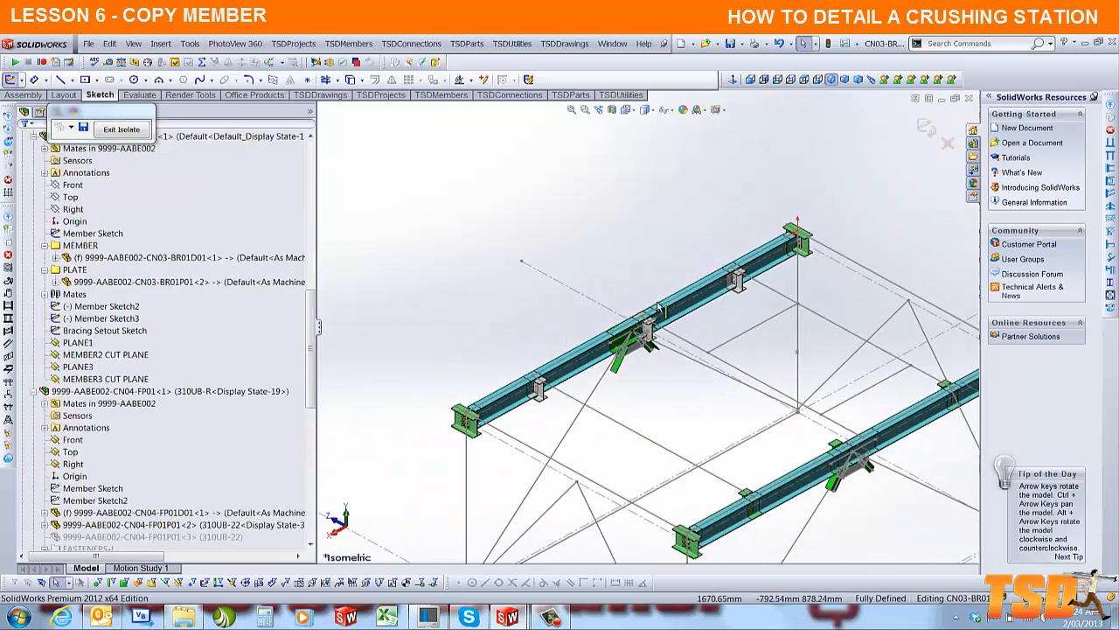
left_click(925, 129)
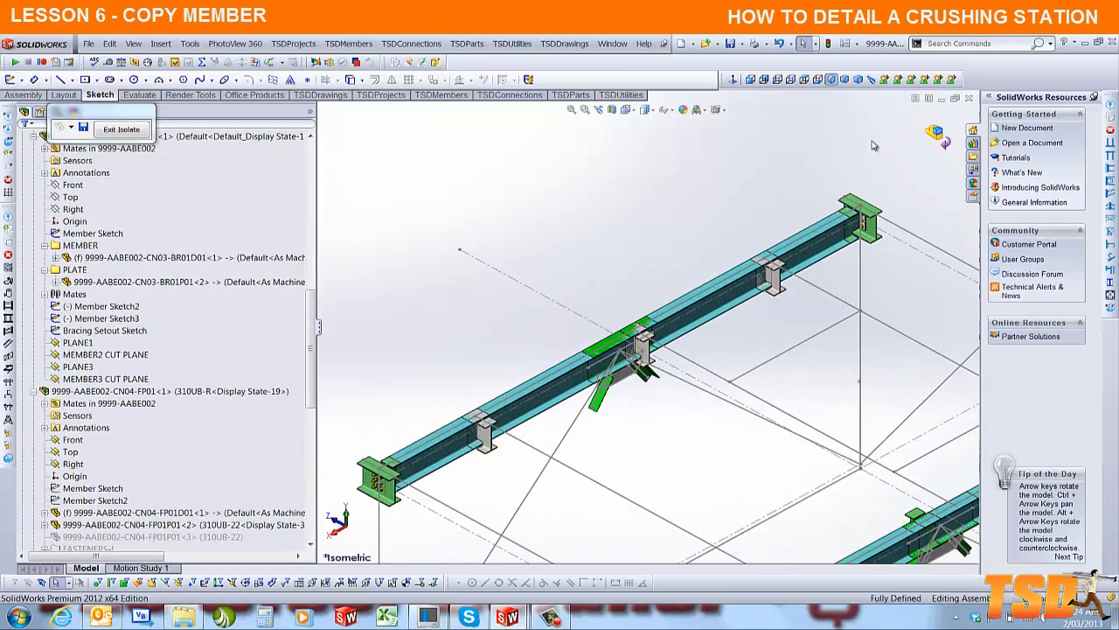
Step: Edit sketch CN04-FP01 of 9999-AABE002 and make its point coincident with the frame sketch at the first fin plate connection
left_click(573, 388)
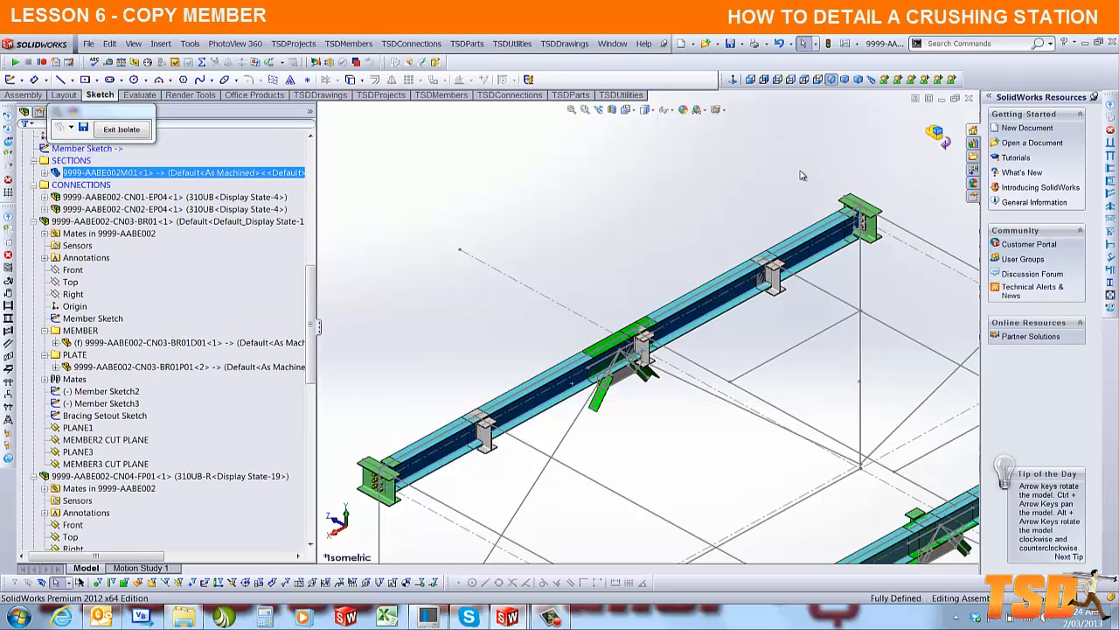
scroll(185, 376, "down", 15)
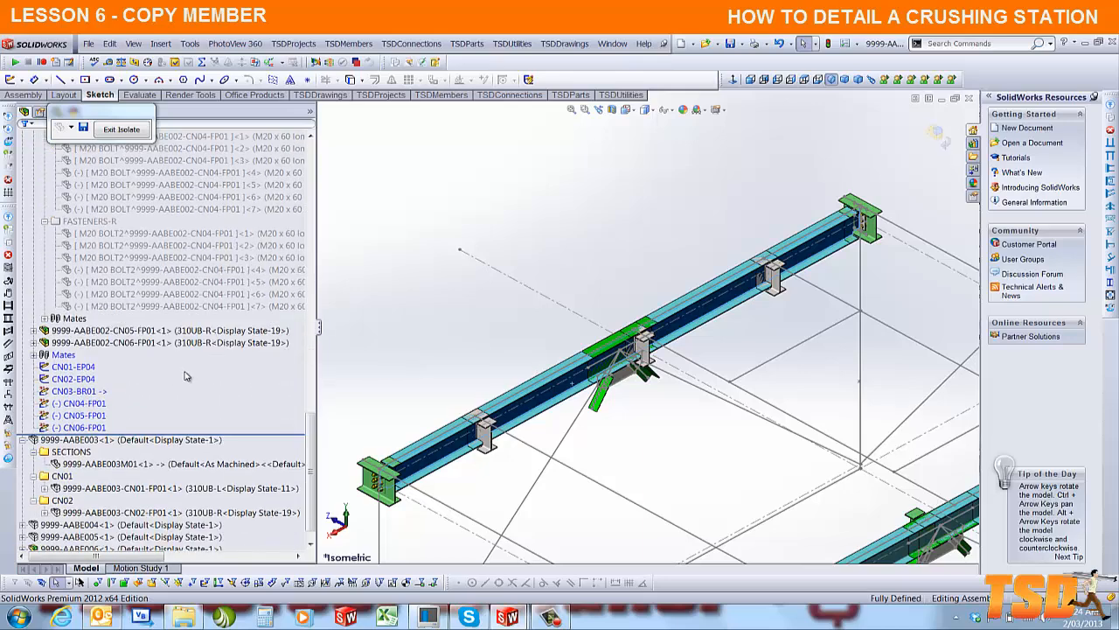
left_click(98, 404)
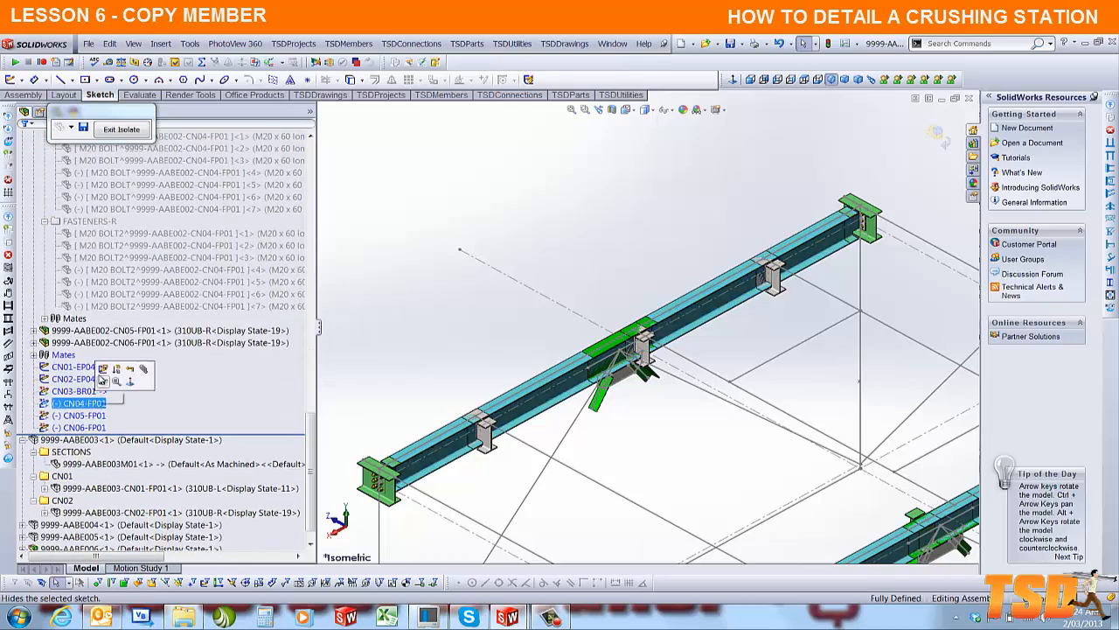
left_click(103, 369)
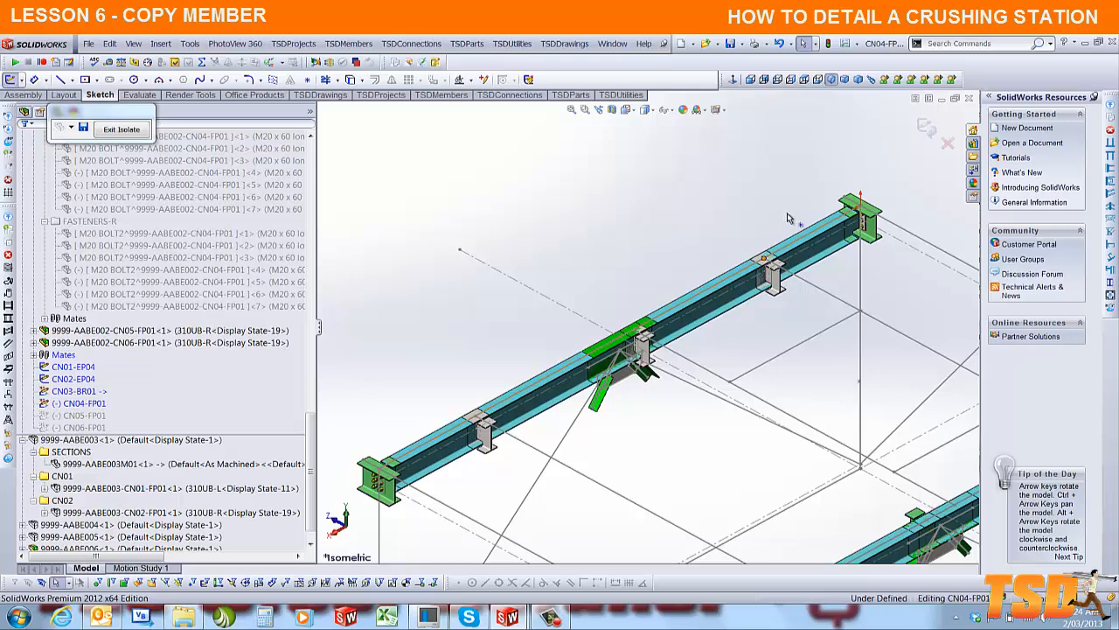
left_click(764, 260)
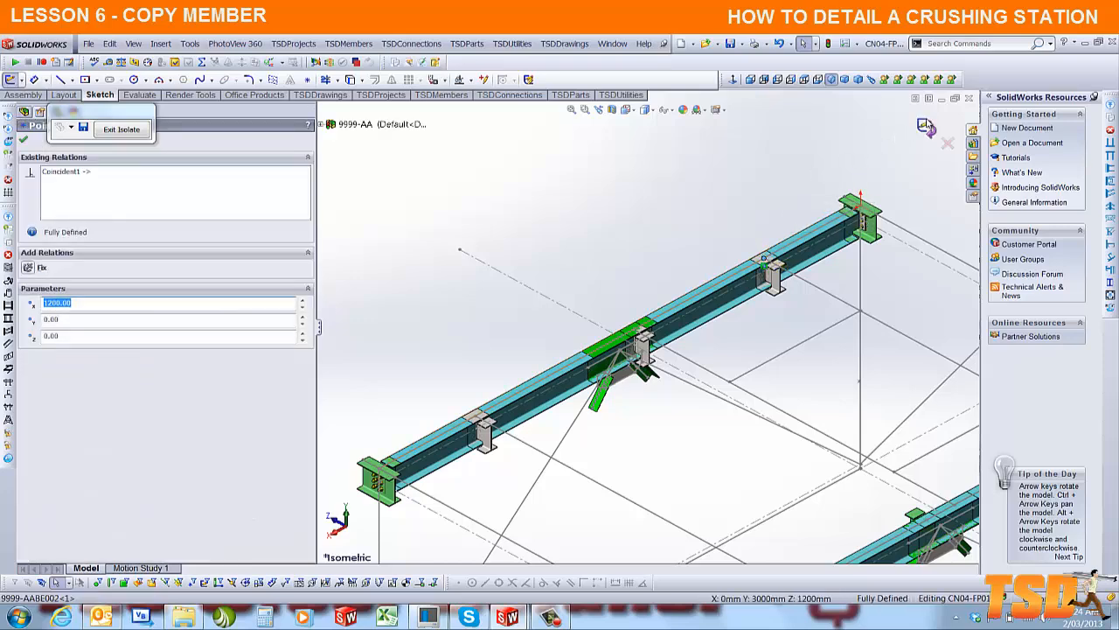
left_click(927, 128)
Step: Edit sketch CN05-FP01 and attach its point to the frame sketch at the middle fin plate connection beside the bracing
left_click(80, 415)
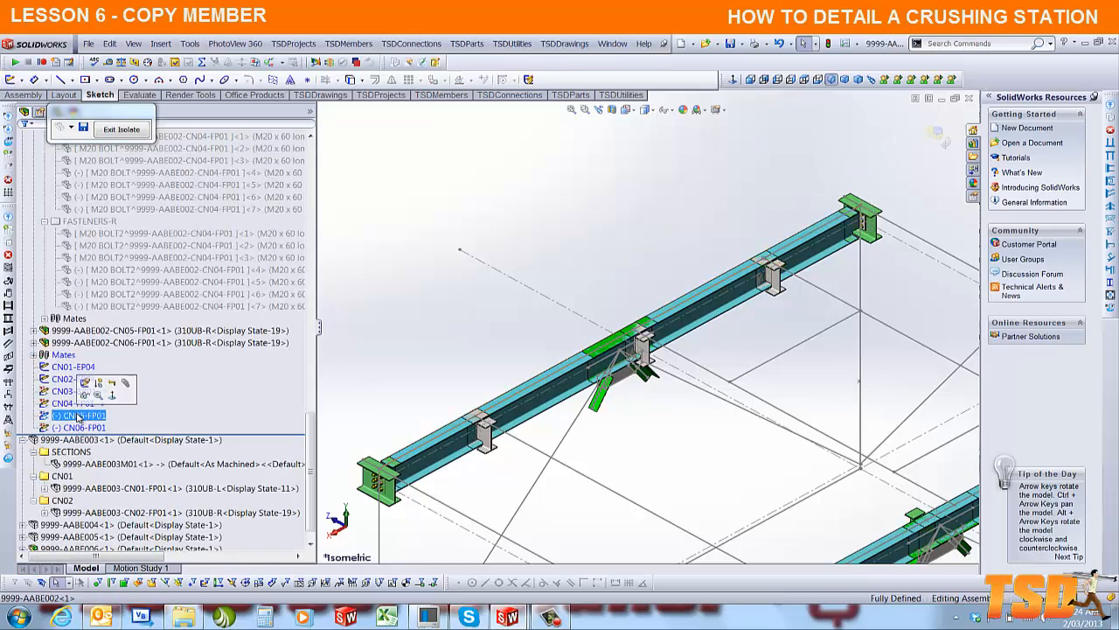
left_click(87, 388)
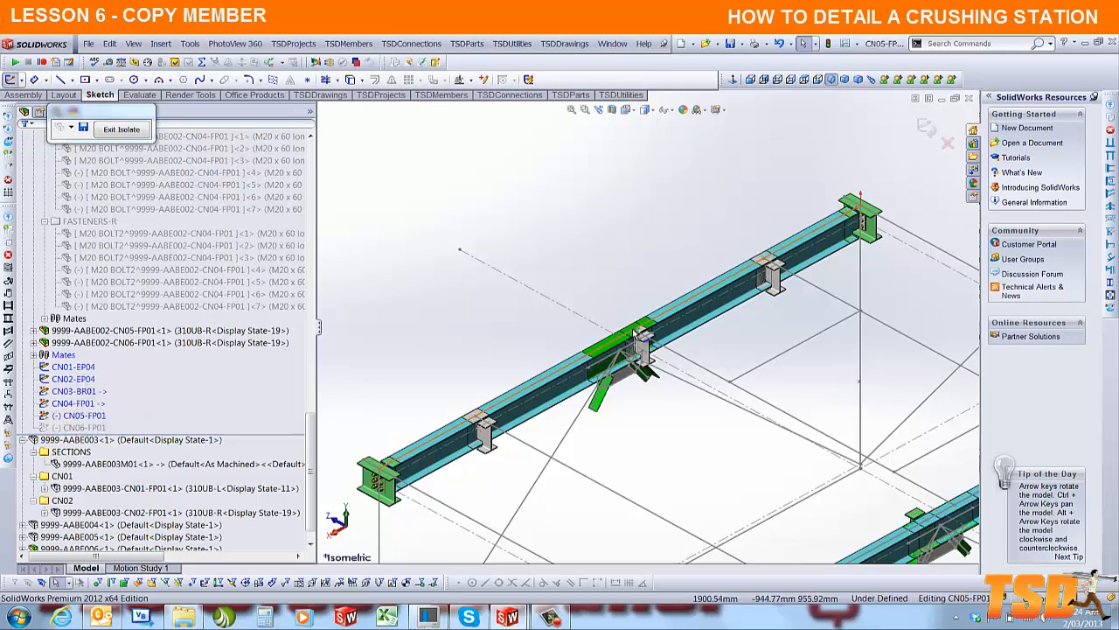
left_click(633, 328)
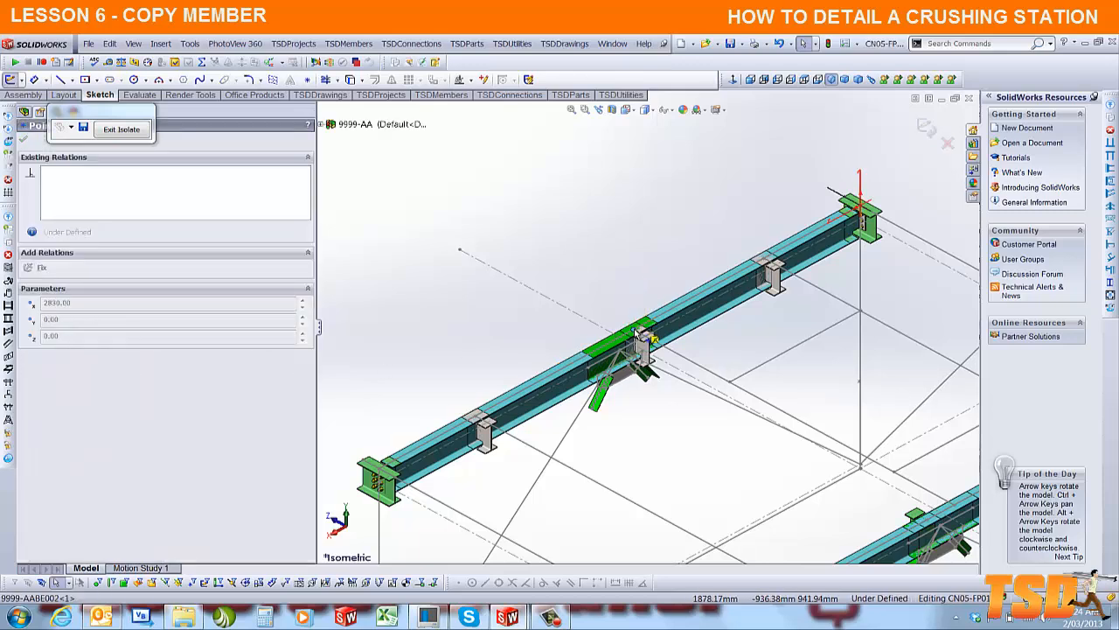
left_click(41, 266)
left_click(924, 126)
left_click(924, 127)
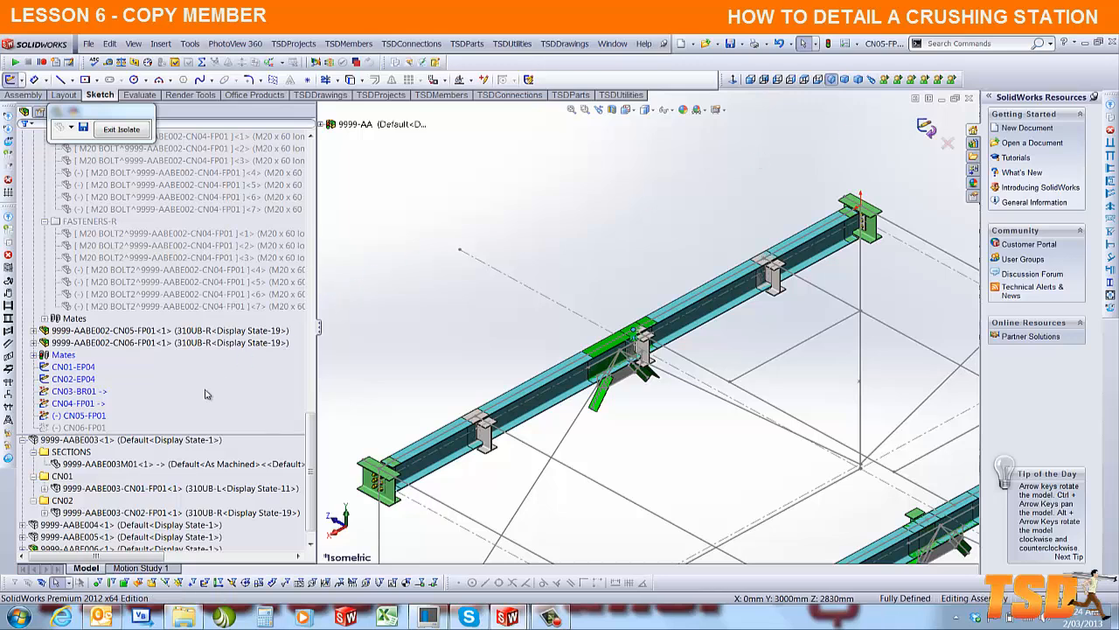
Step: Edit sketch CN06-FP01 and attach its point to the frame sketch at the remaining fin plate connection to fully define it
left_click(81, 427)
left_click(87, 398)
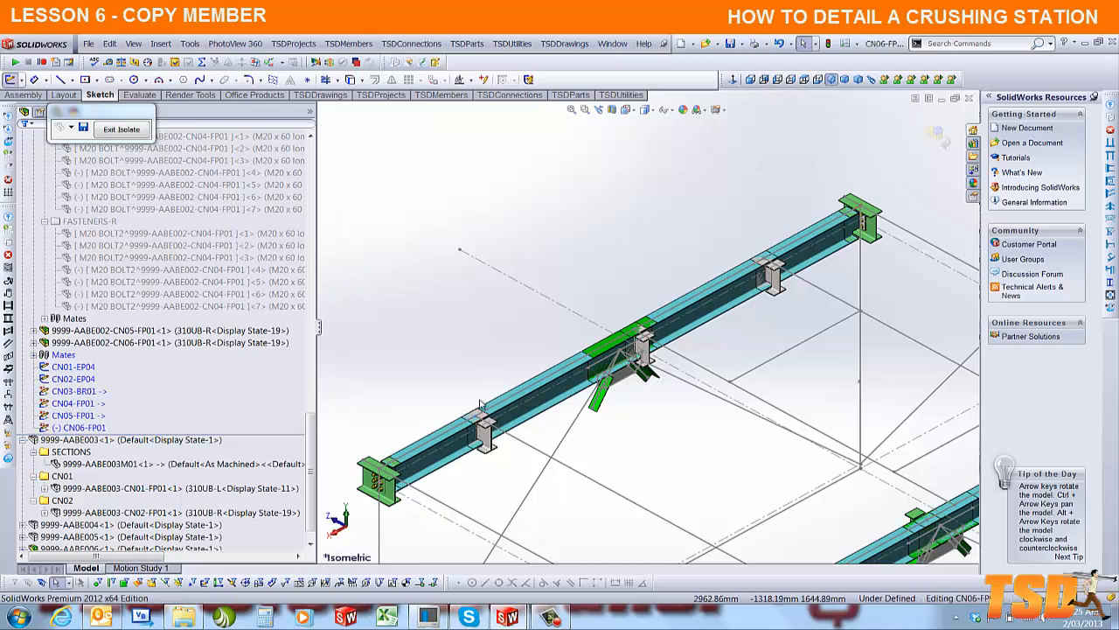
left_click_drag(478, 415, 475, 422)
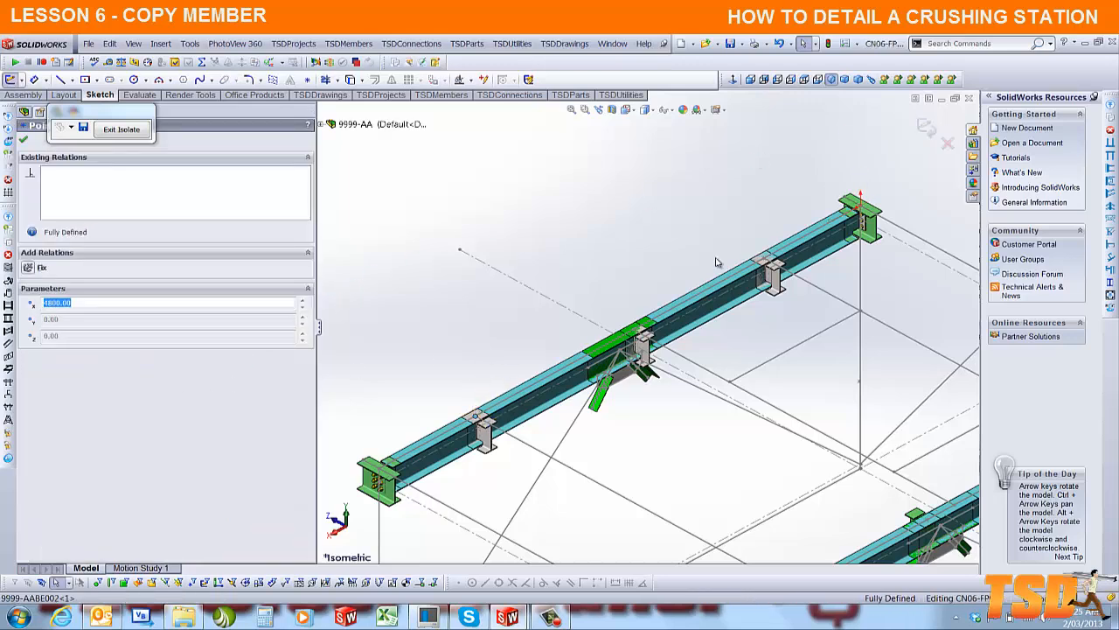
left_click(923, 126)
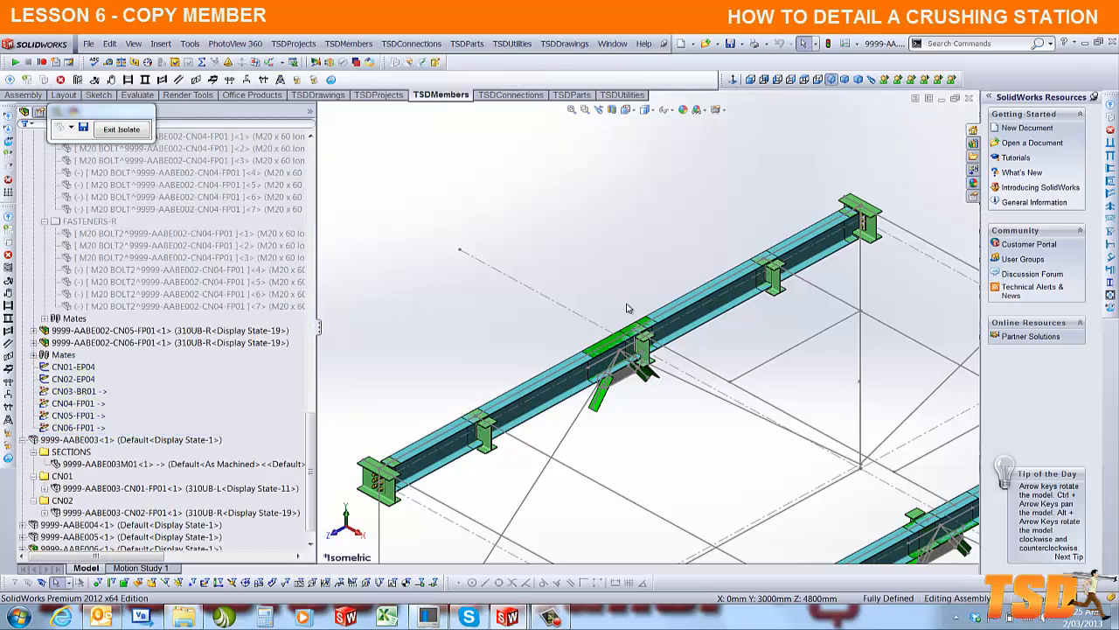
Step: Edit sketch CN03-BR01 of the opposite beam 9999-AABE006 and attach its point to the frame sketch point at the bracing connection
scroll(626, 308, "up", 5)
scroll(766, 376, "down", 4)
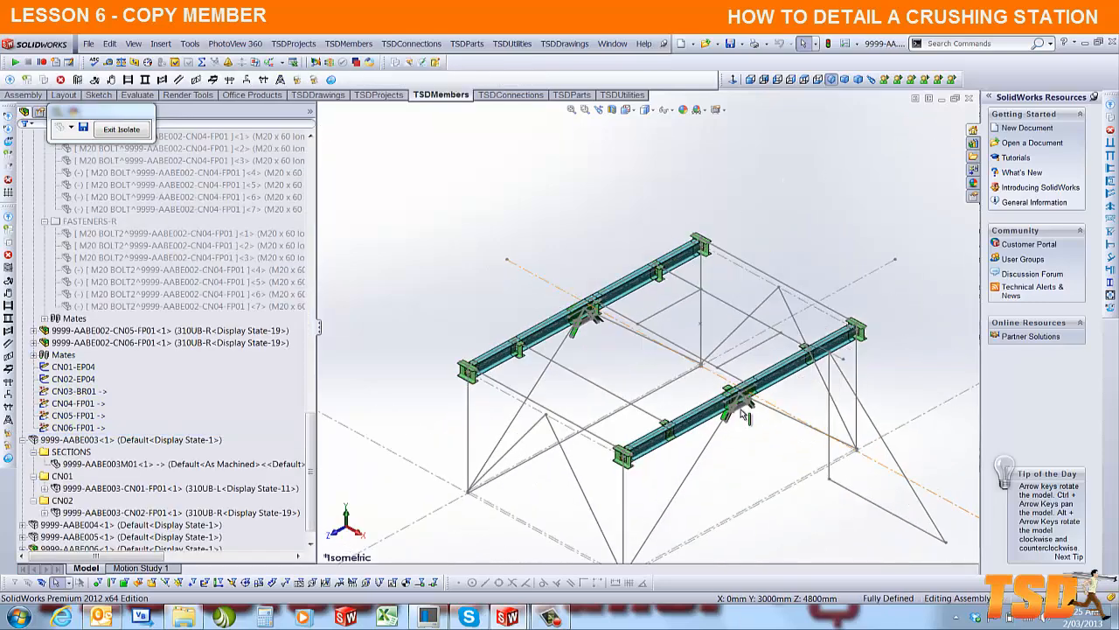
scroll(766, 376, "down", 2)
left_click(762, 367)
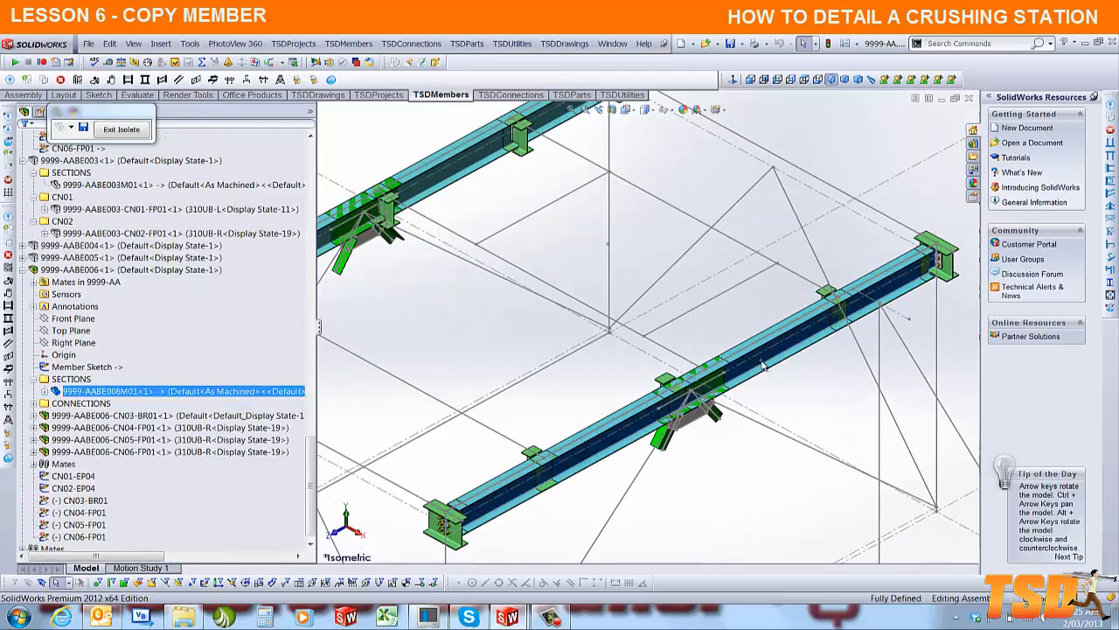
scroll(154, 399, "down", 1)
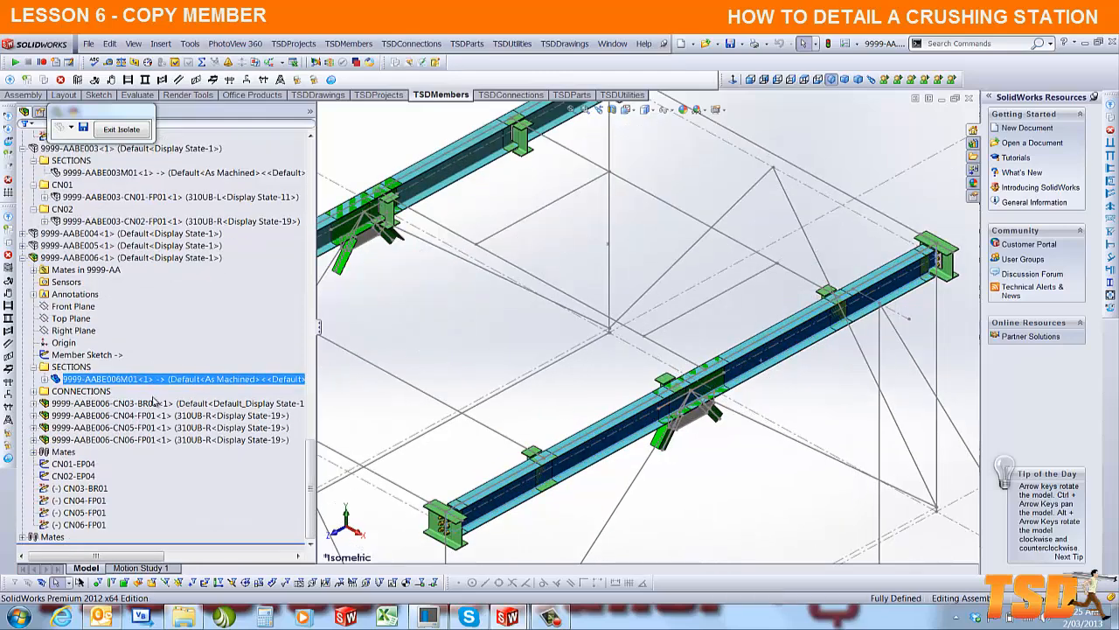
left_click(94, 488)
left_click(94, 462)
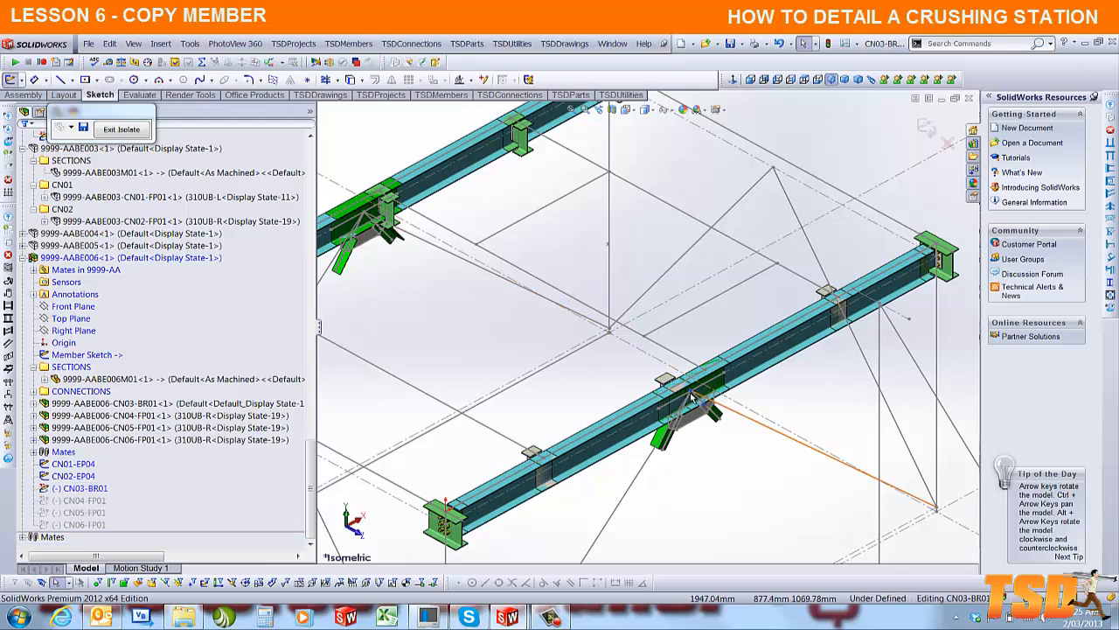
left_click(712, 402)
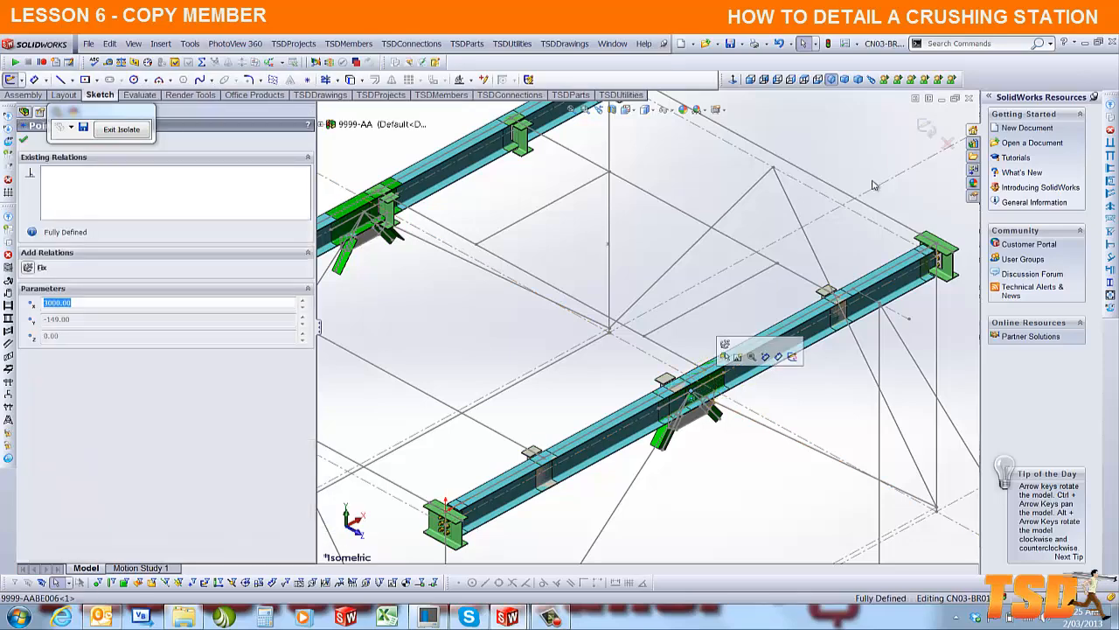
left_click(925, 127)
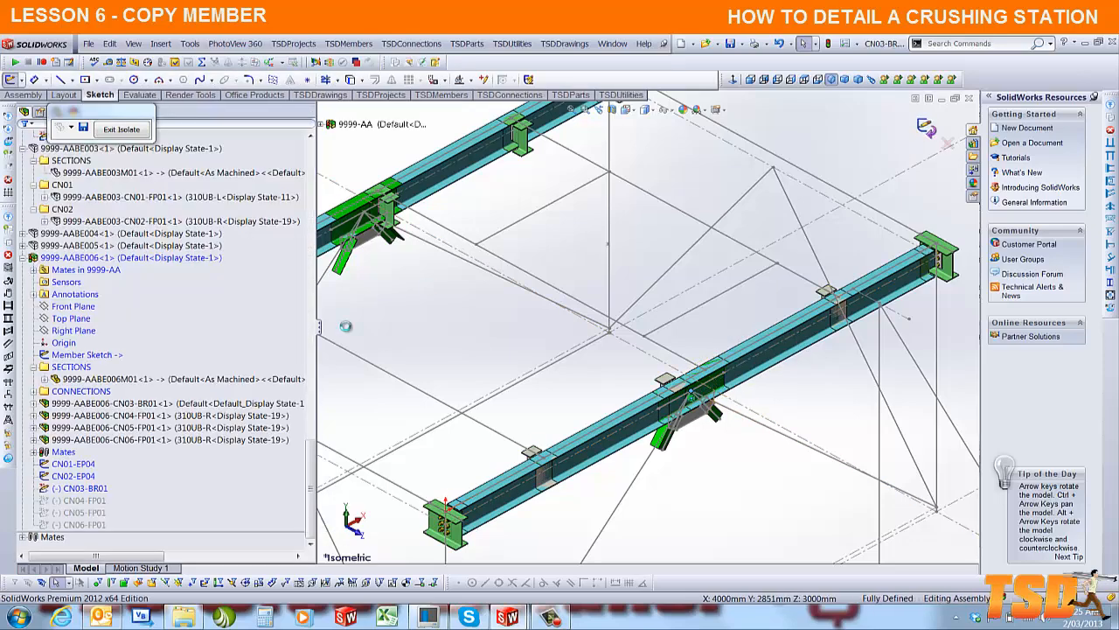
Step: Edit sketch CN04-FP01 of 9999-AABE006 and make its point coincident with the frame sketch at the first fin plate connection
left_click(95, 501)
left_click(98, 463)
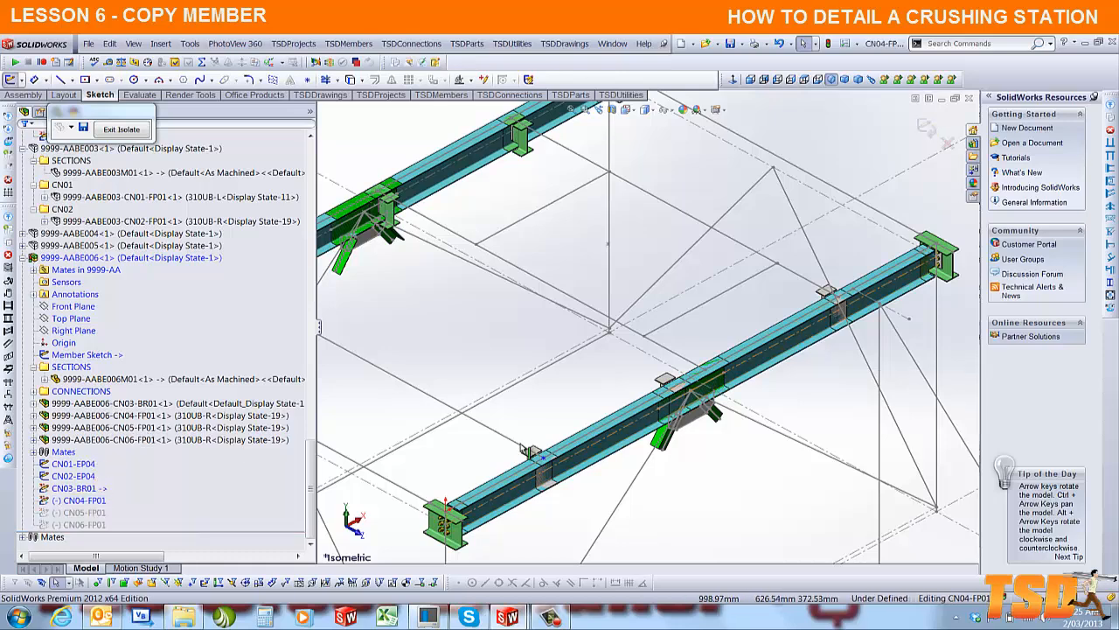
left_click(543, 457)
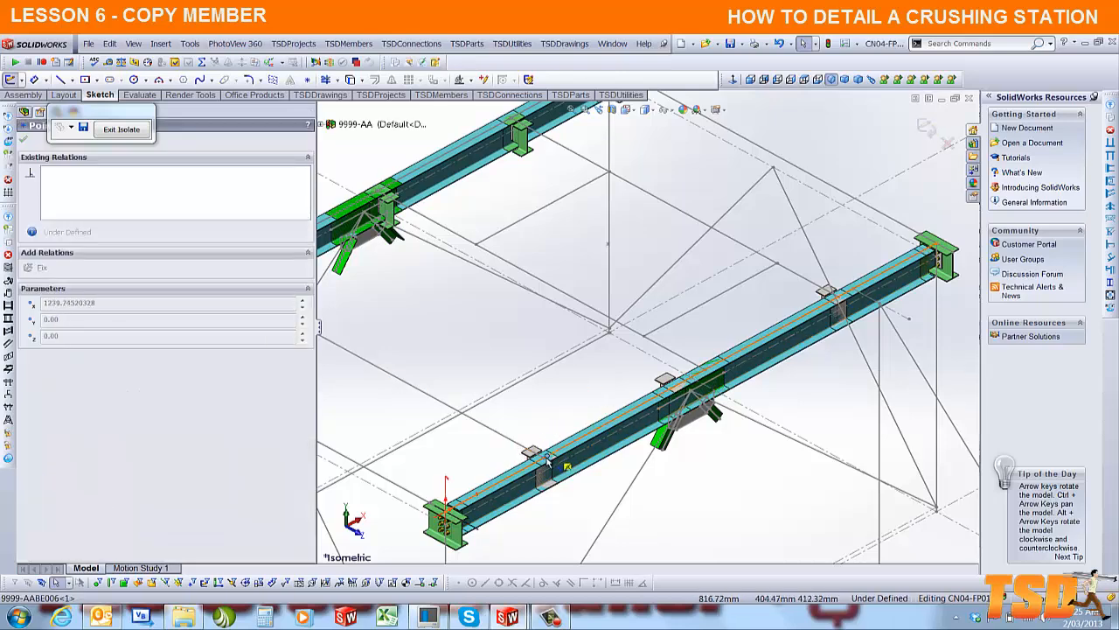
left_click(922, 125)
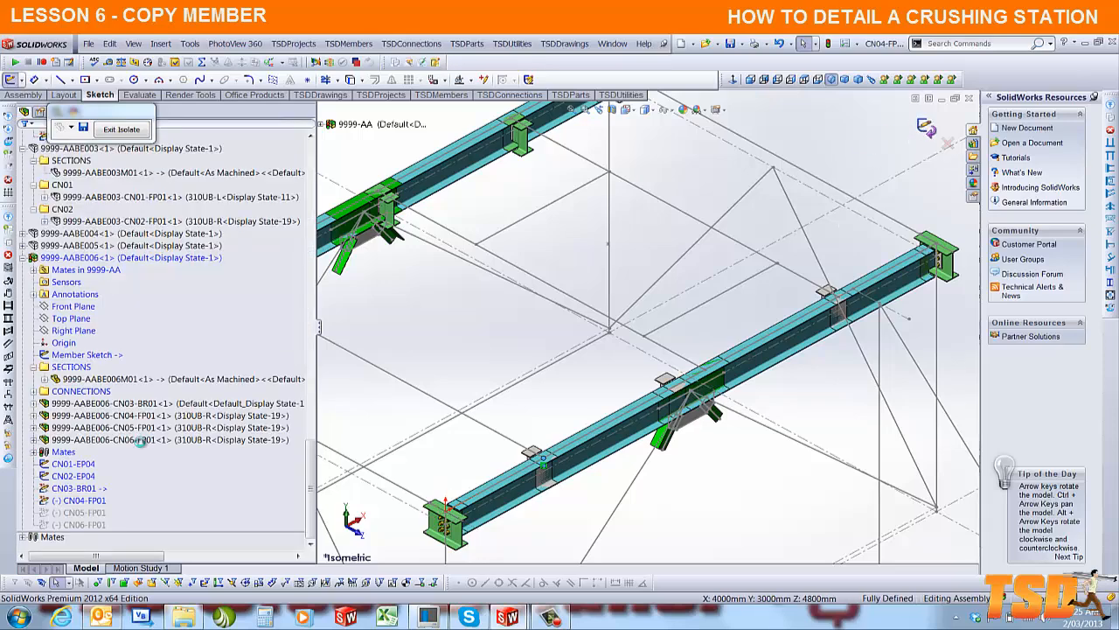
Step: Edit sketch CN05-FP01 of 9999-AABE006 and attach its point to the frame sketch at the middle fin plate connection beside the bracing
right_click(84, 510)
left_click(90, 411)
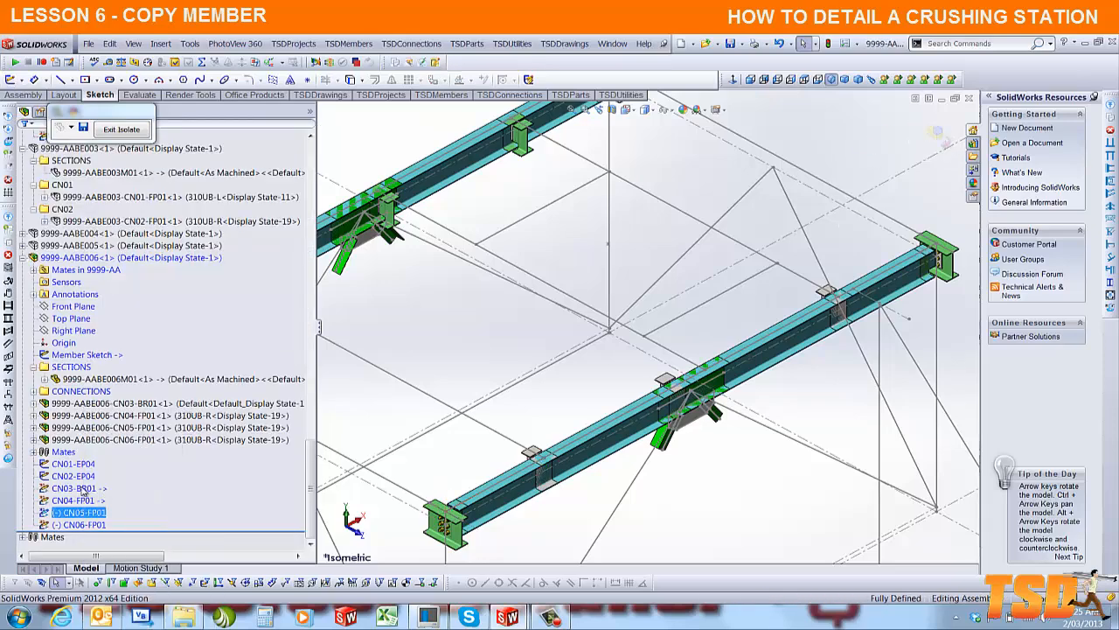
right_click(78, 512)
left_click(90, 411)
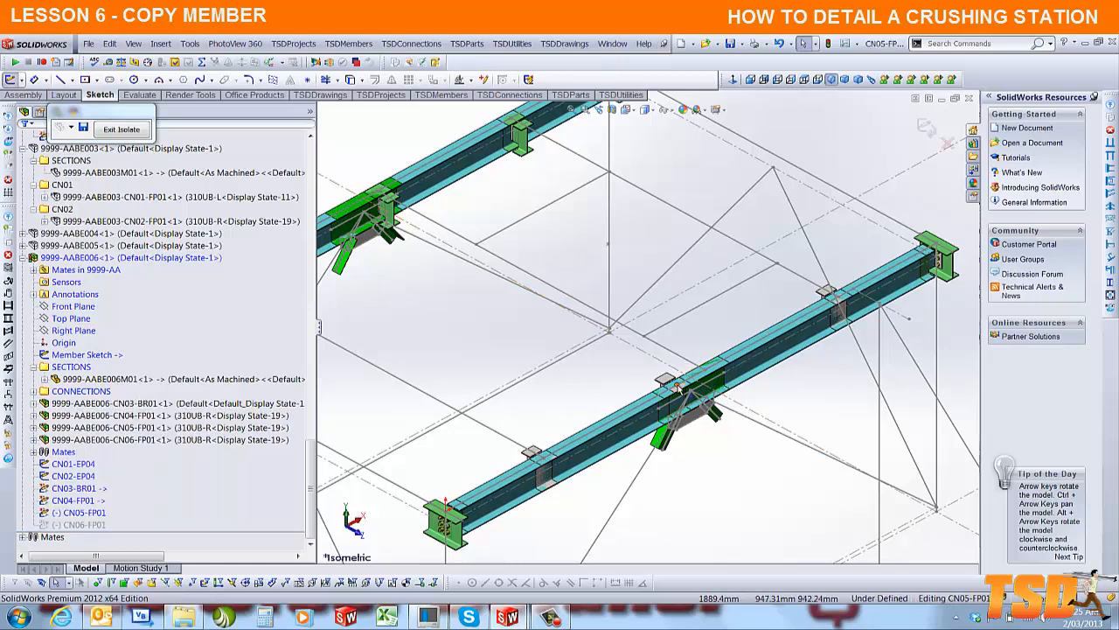
left_click(678, 387)
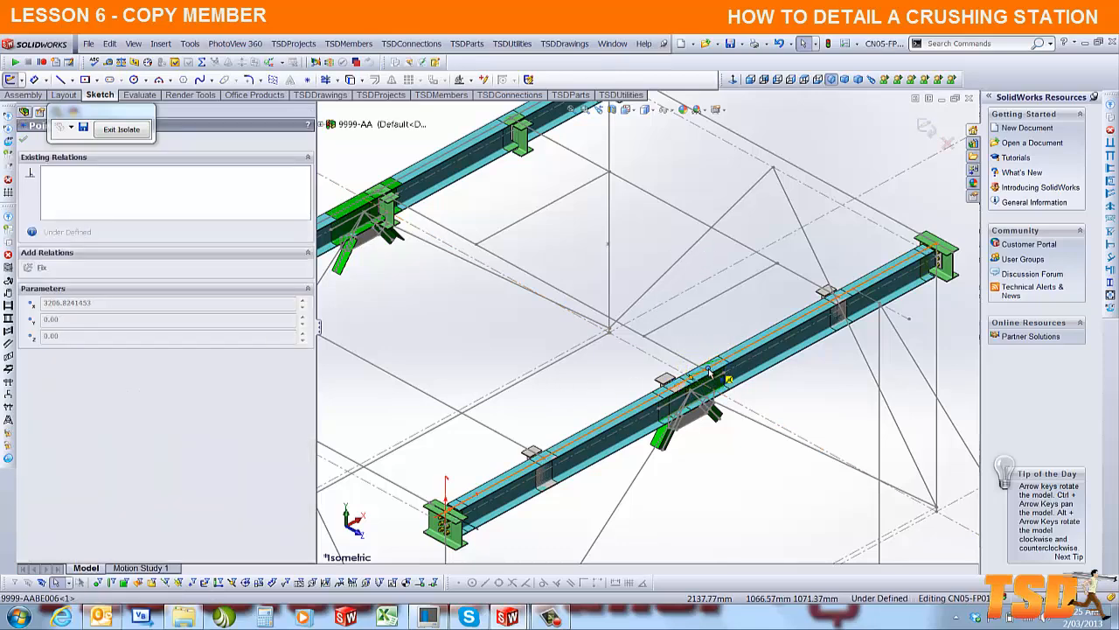
left_click_drag(708, 369, 704, 371)
left_click(924, 127)
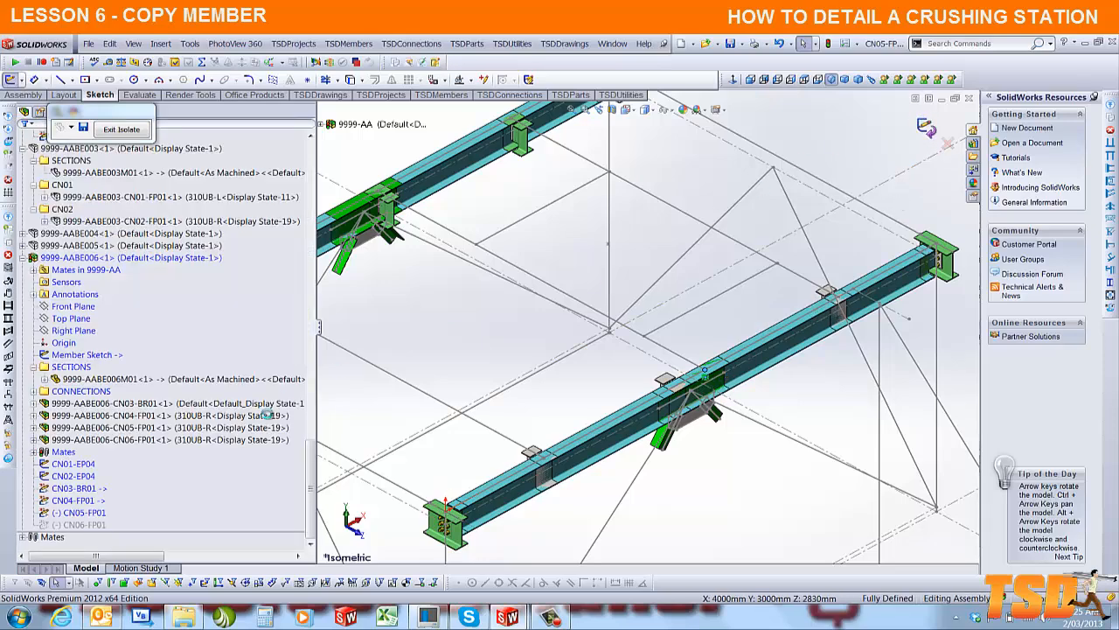
Step: Edit sketch CN06-FP01 of 9999-AABE006, attach its point to the frame sketch at the last fin plate connection, and exit the isolated view
right_click(83, 523)
left_click(90, 411)
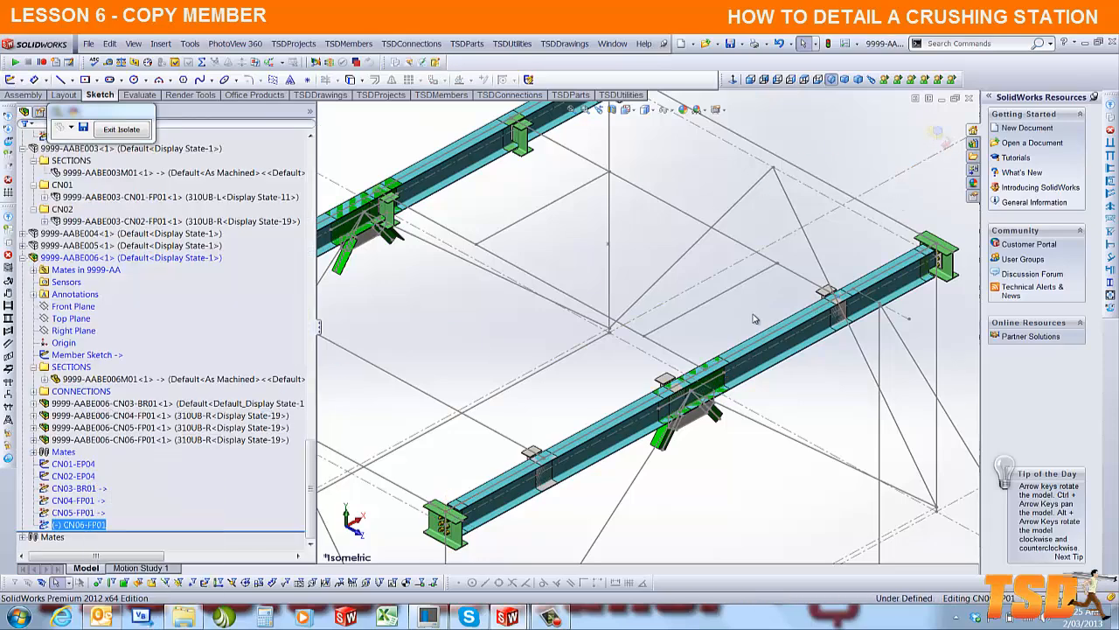
left_click(838, 298)
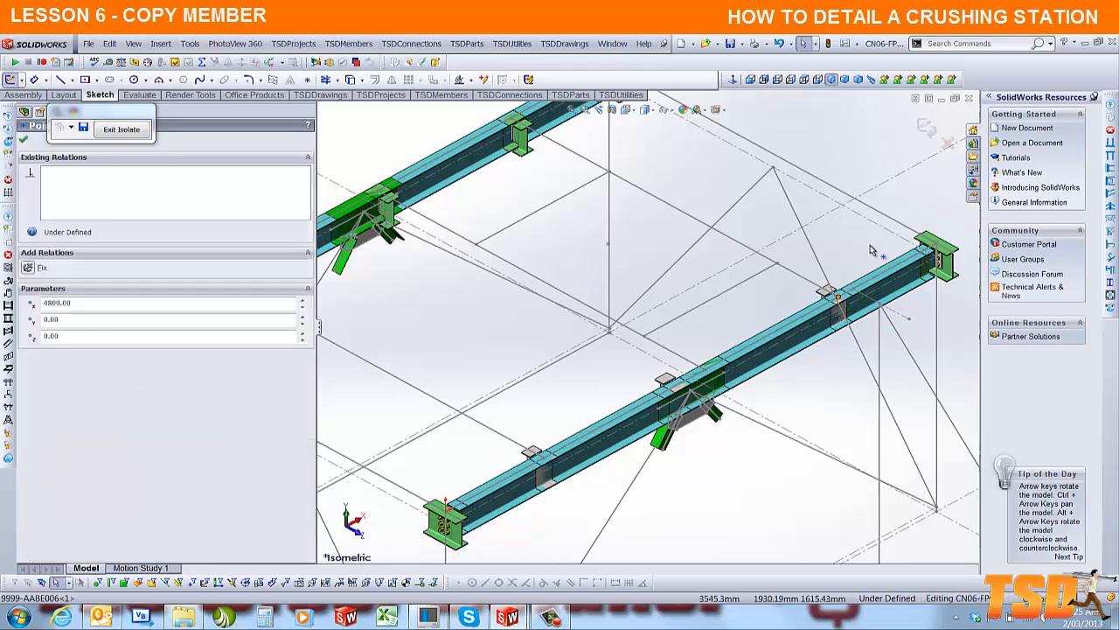
left_click_drag(870, 249, 837, 298)
left_click(925, 127)
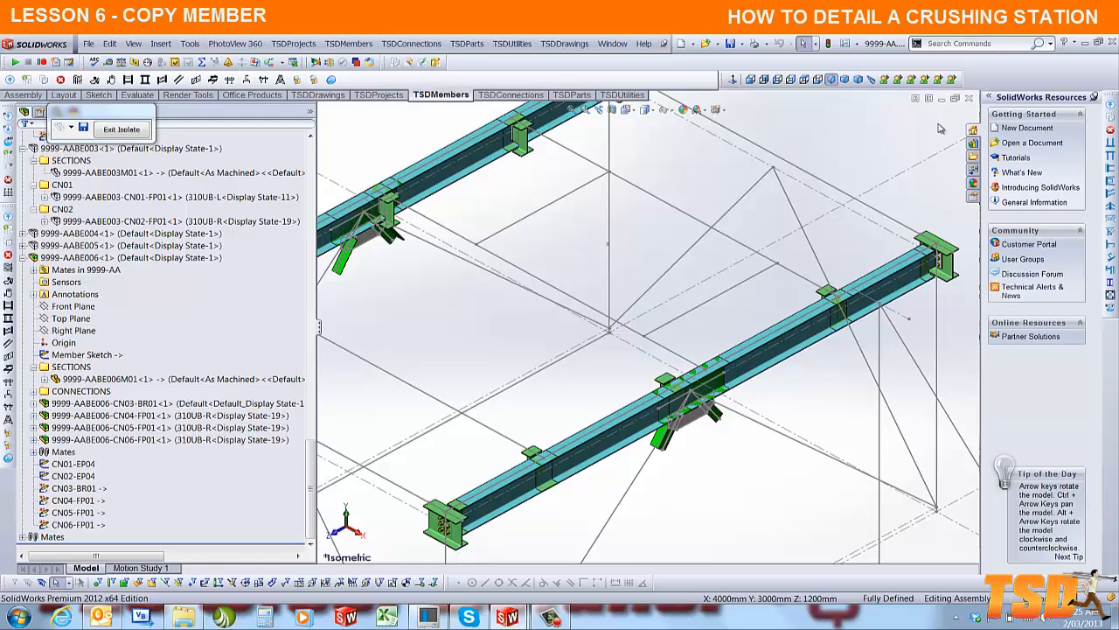
scroll(562, 264, "up", 5)
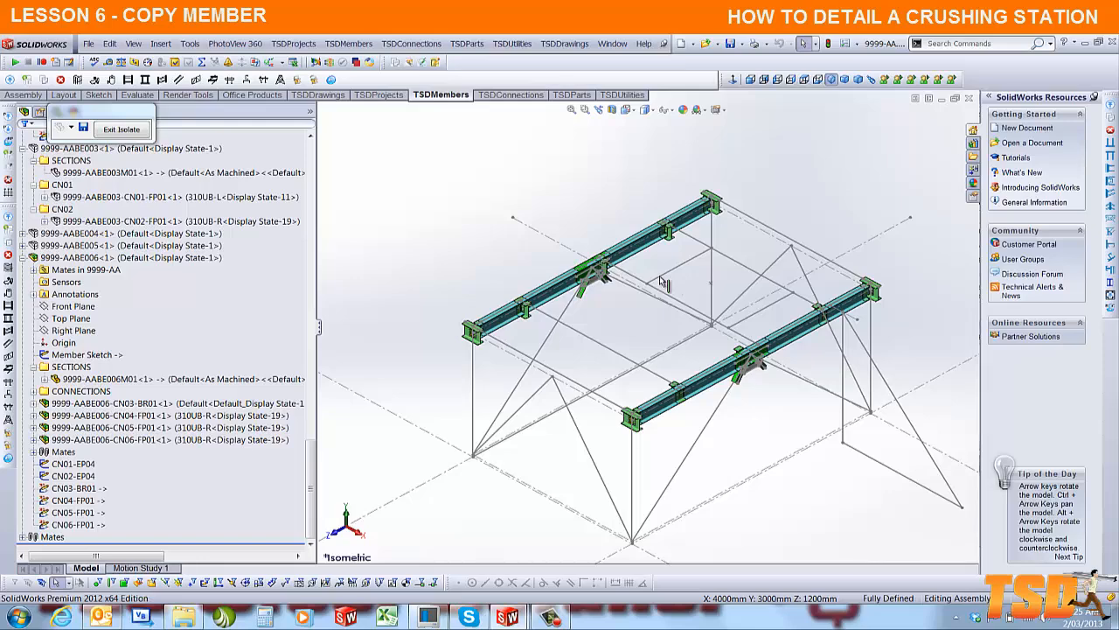
left_click(121, 130)
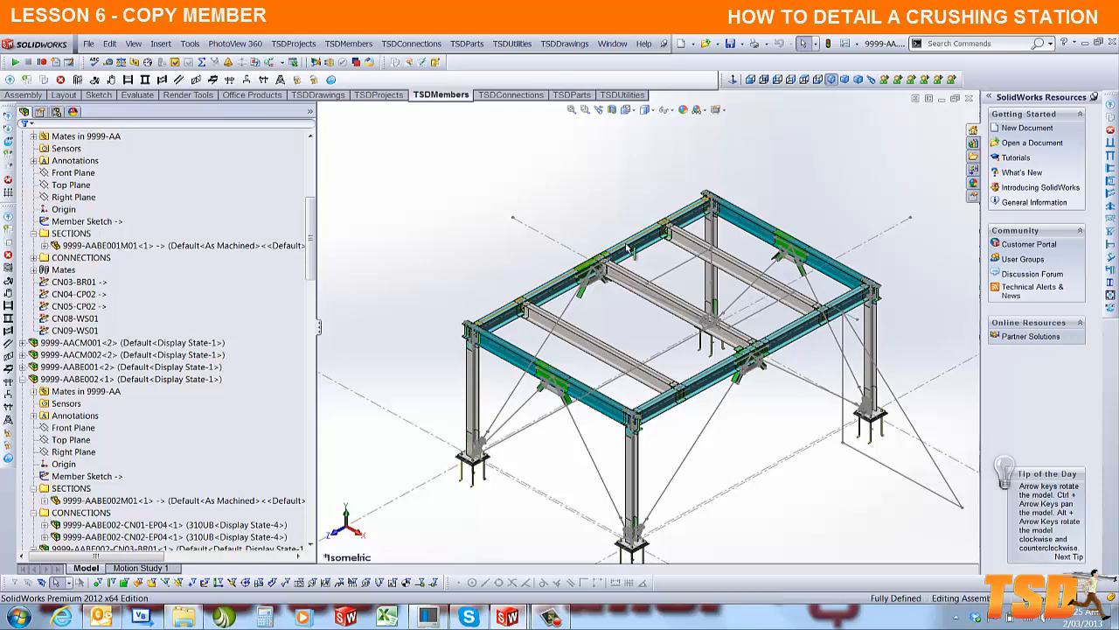
Step: Edit Member Sketch2 of bracing connection 9999-AABE001-CN03-BR01 and make its line collinear with the matching brace line of South Column Sketch
scroll(590, 394, "down", 4)
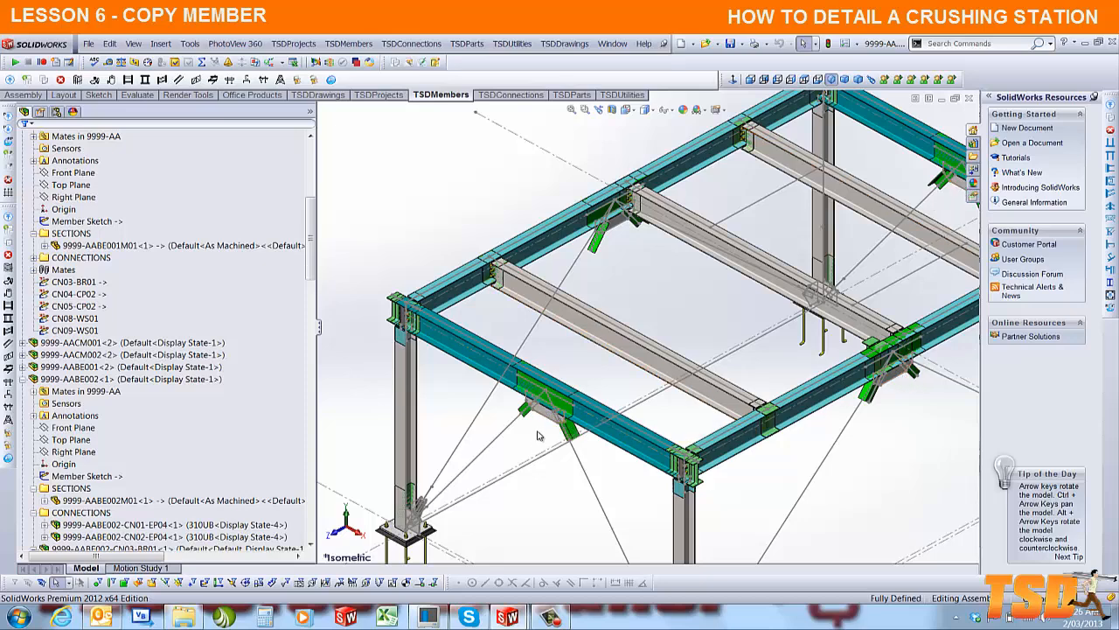
scroll(551, 416, "down", 5)
left_click(607, 333)
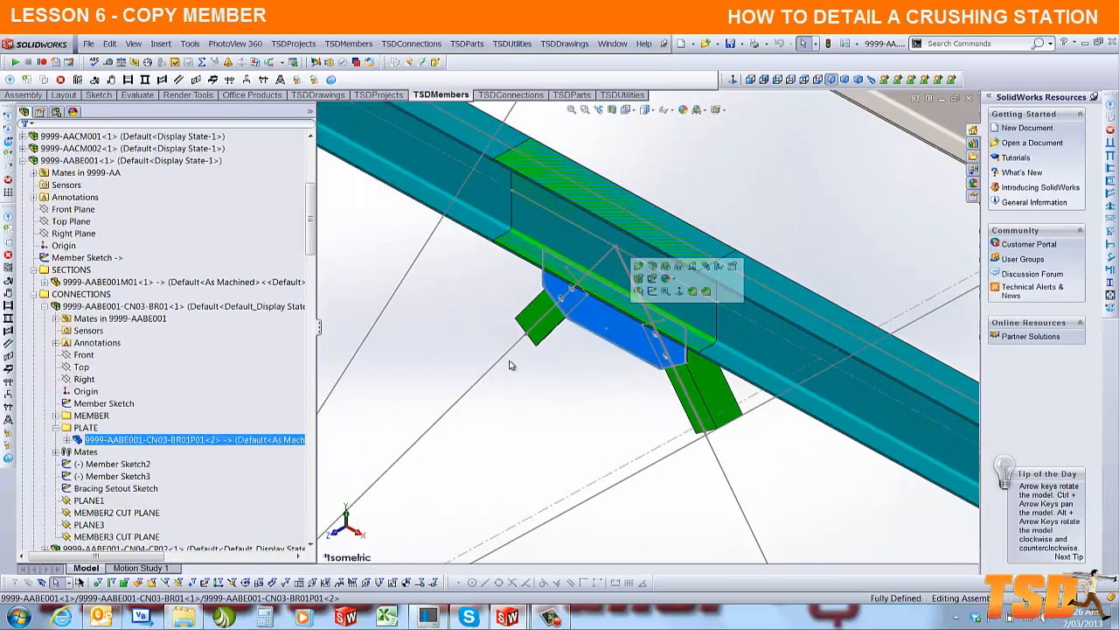
left_click(110, 468)
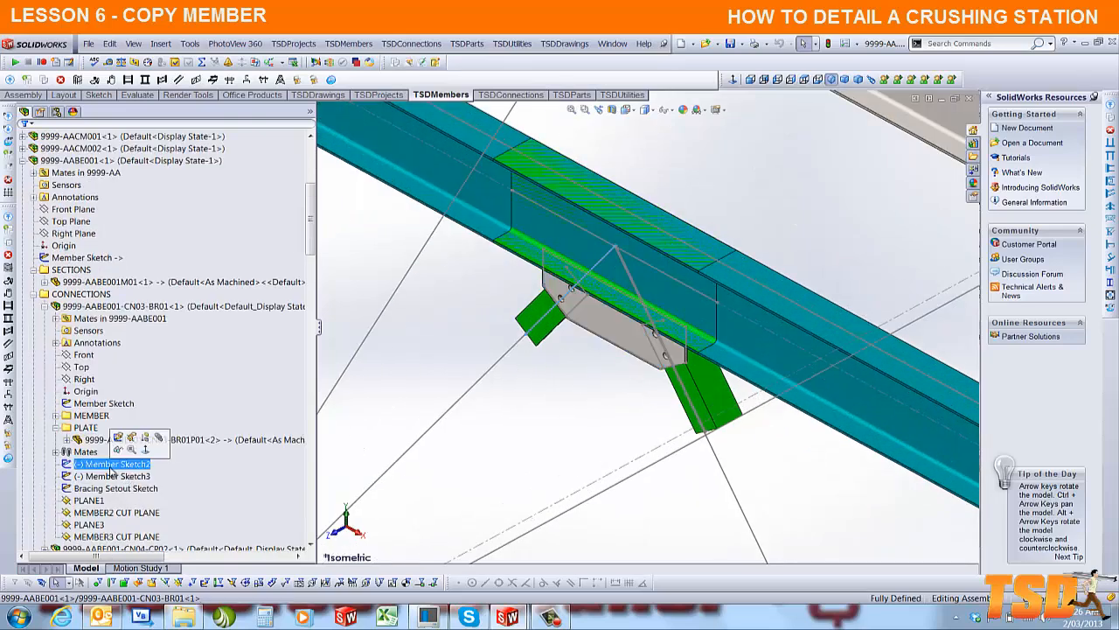
left_click(119, 438)
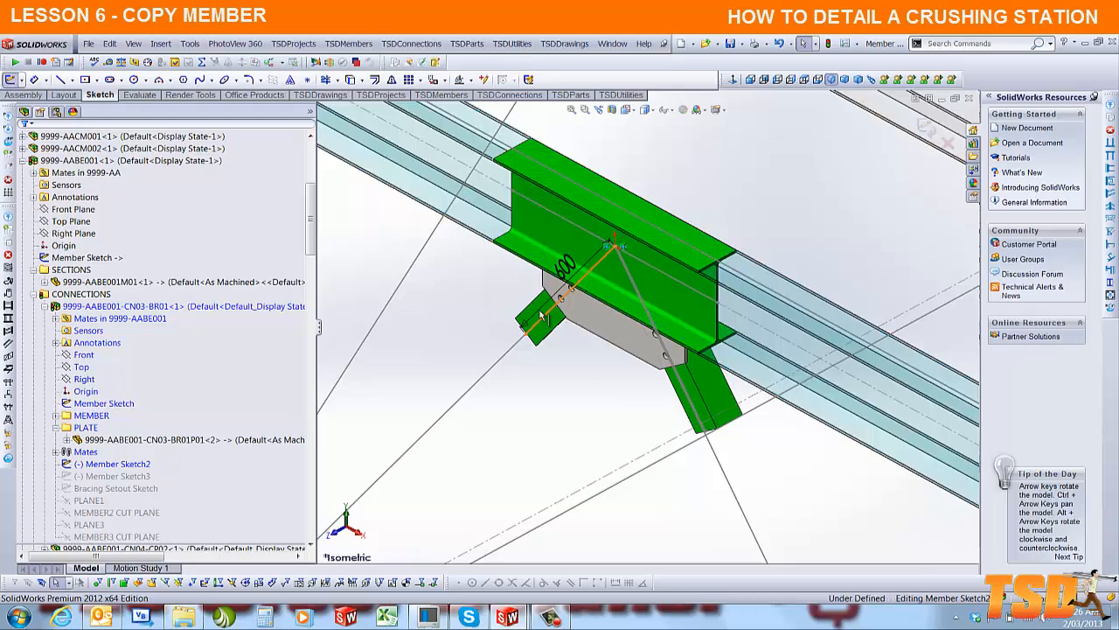
left_click(549, 306)
left_click(499, 369, "ctrl")
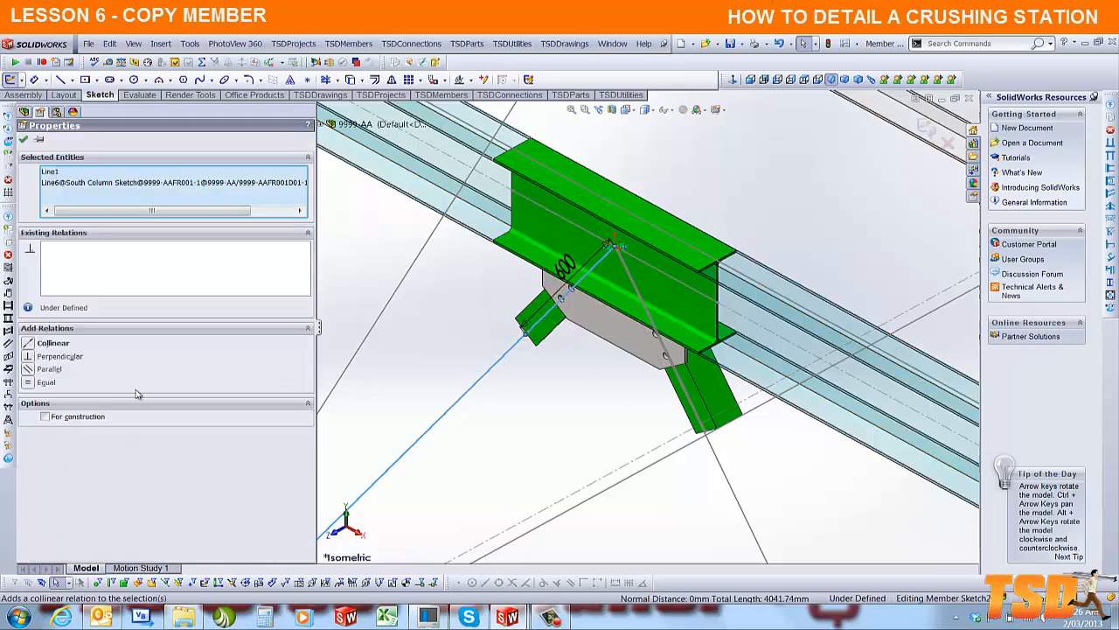
left_click(53, 343)
left_click(461, 334)
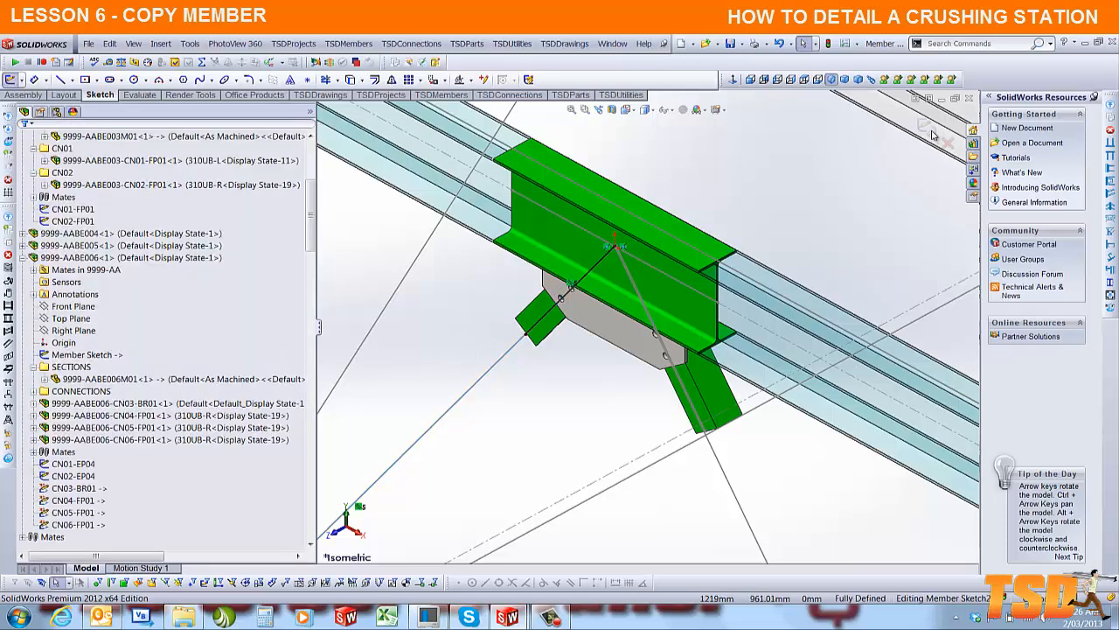
Step: Edit Member Sketch3 of the same bracing connection and make its line parallel to the other brace line of South Column Sketch
left_click(622, 337)
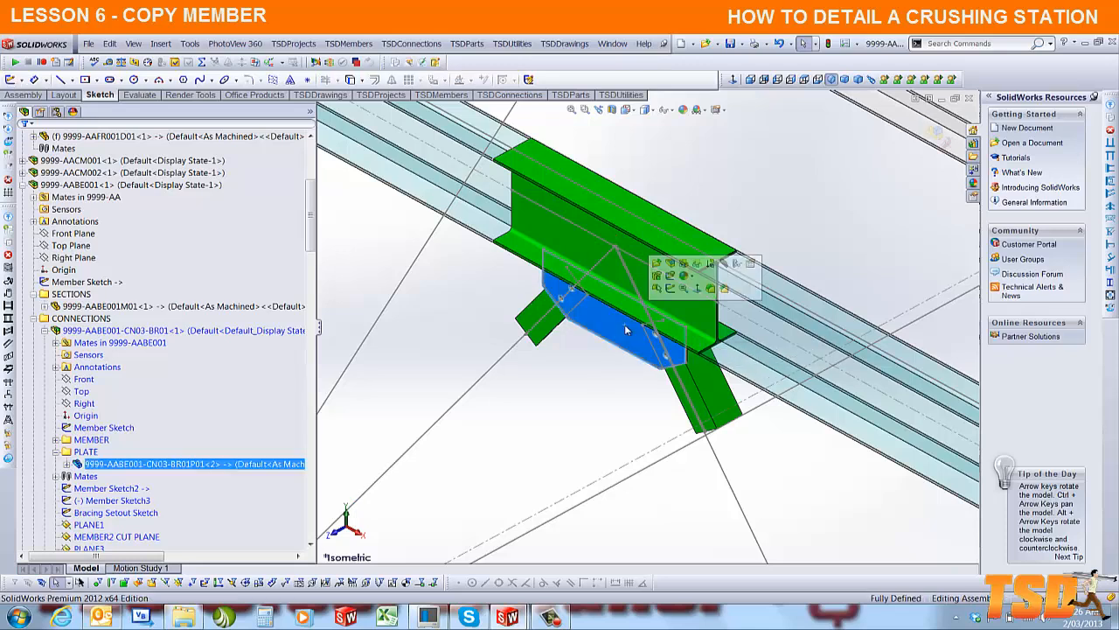
left_click(127, 497)
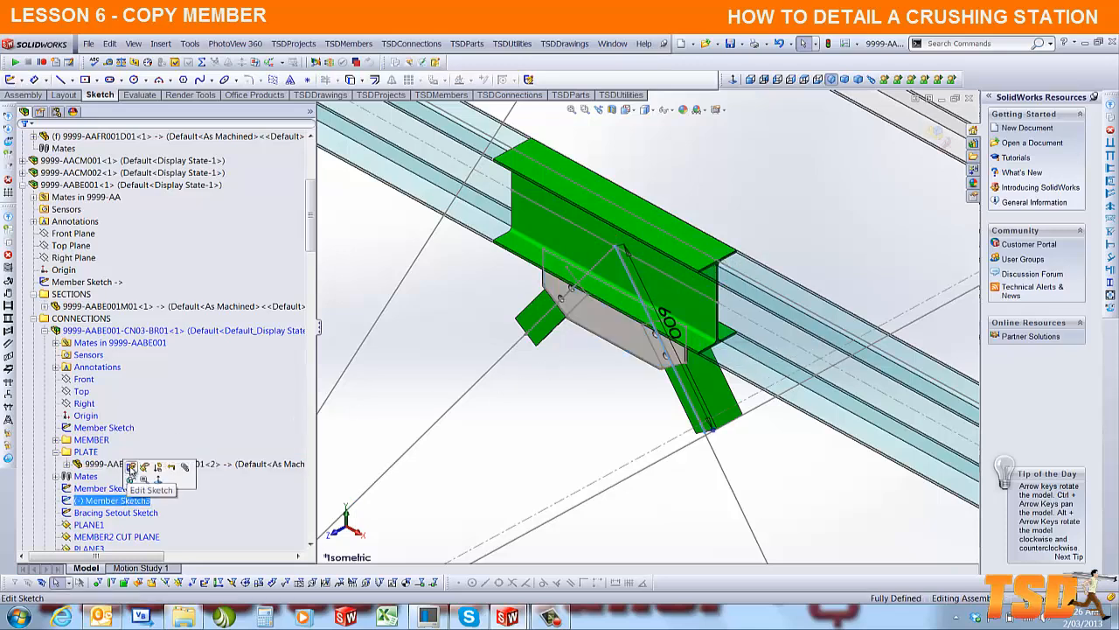
left_click(136, 470)
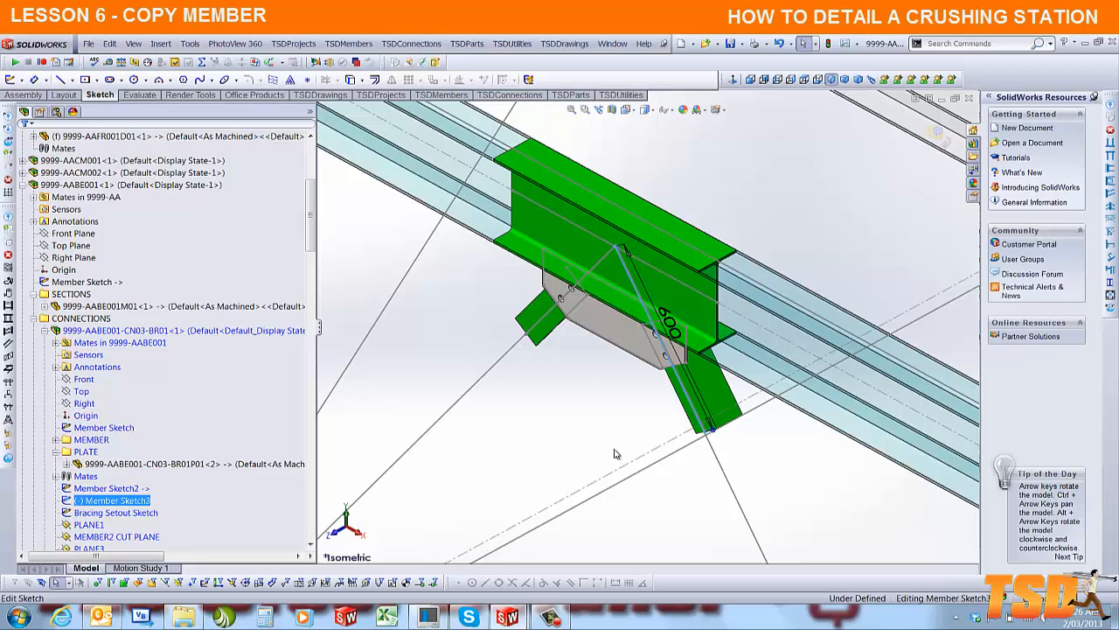
left_click(690, 405)
left_click(724, 480, "ctrl")
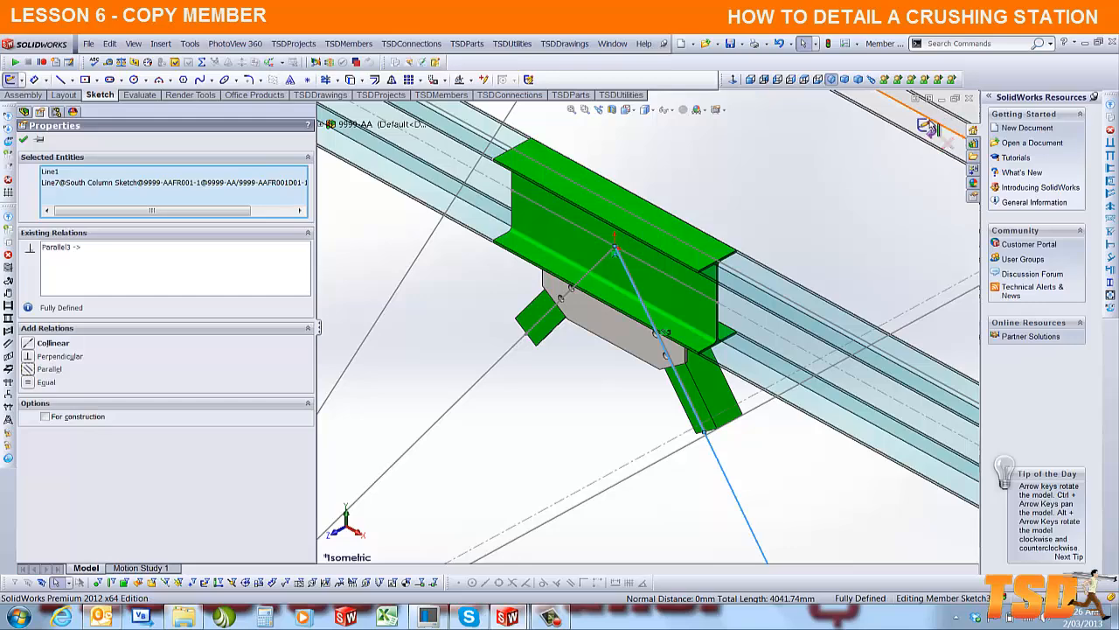
left_click(928, 124)
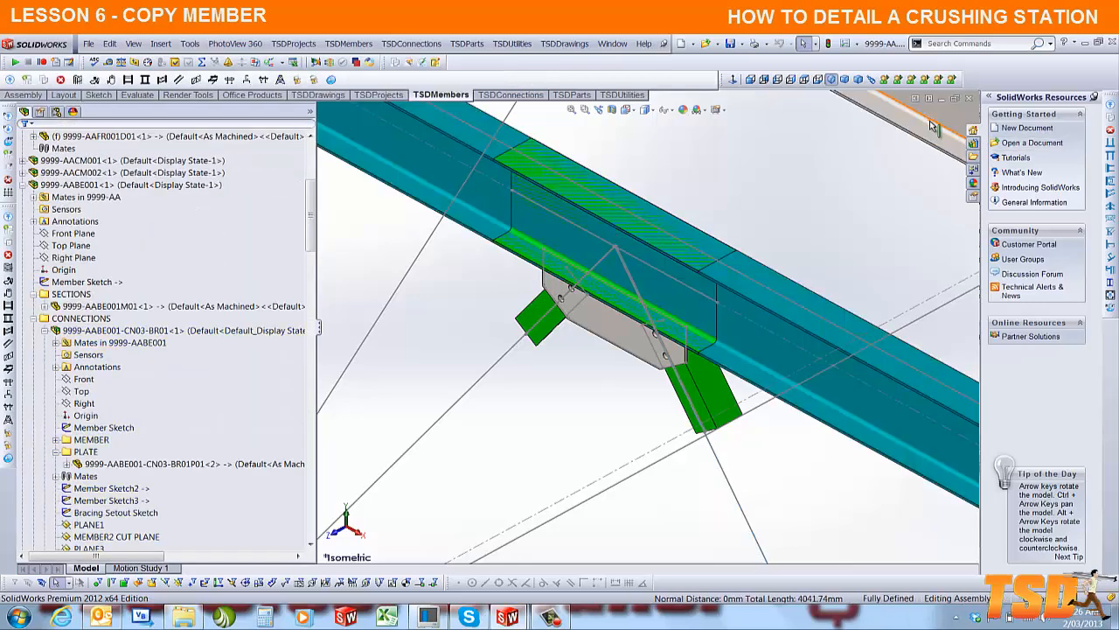
Step: Examine the bracing connections on the other beams of the frame, including the CN03-BR01 gusset on 9999-AABE002
scroll(761, 275, "up", 2)
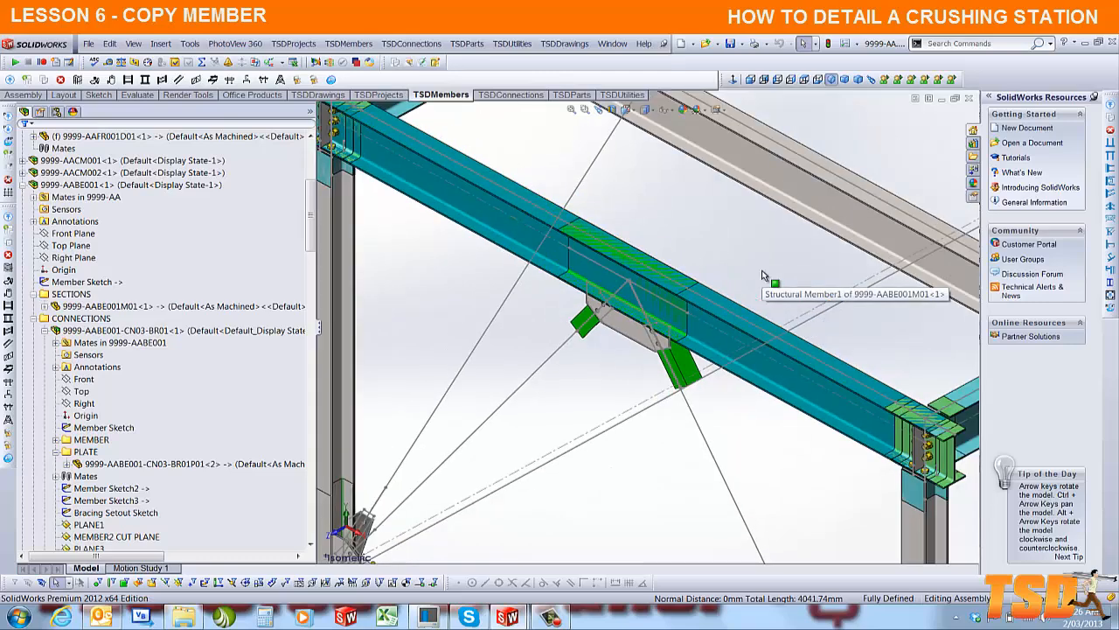
scroll(762, 275, "up", 5)
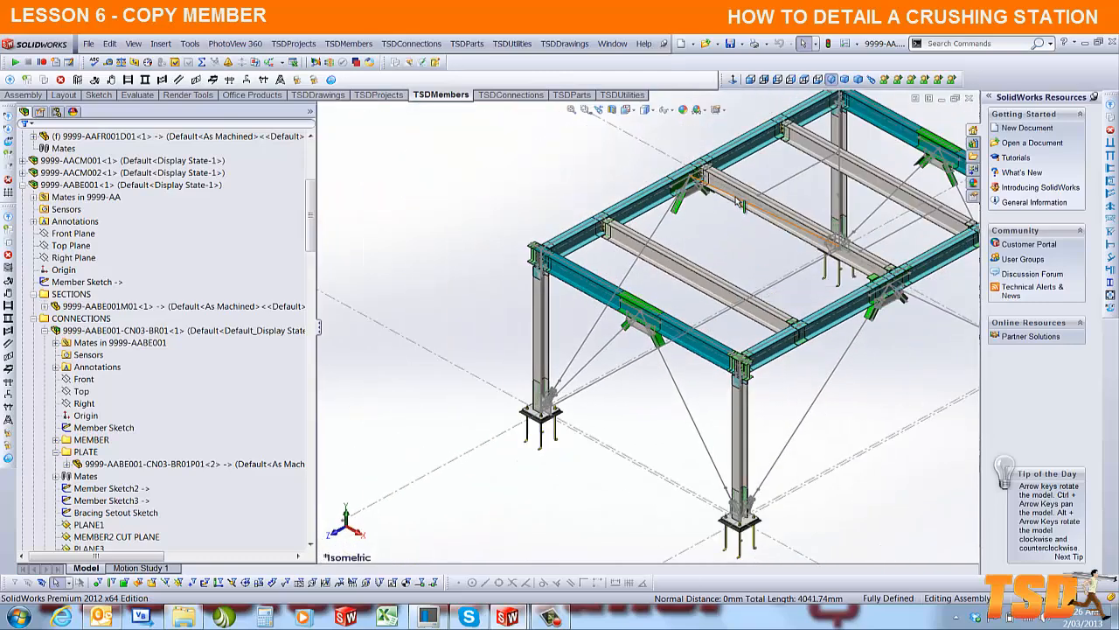
scroll(713, 183, "down", 5)
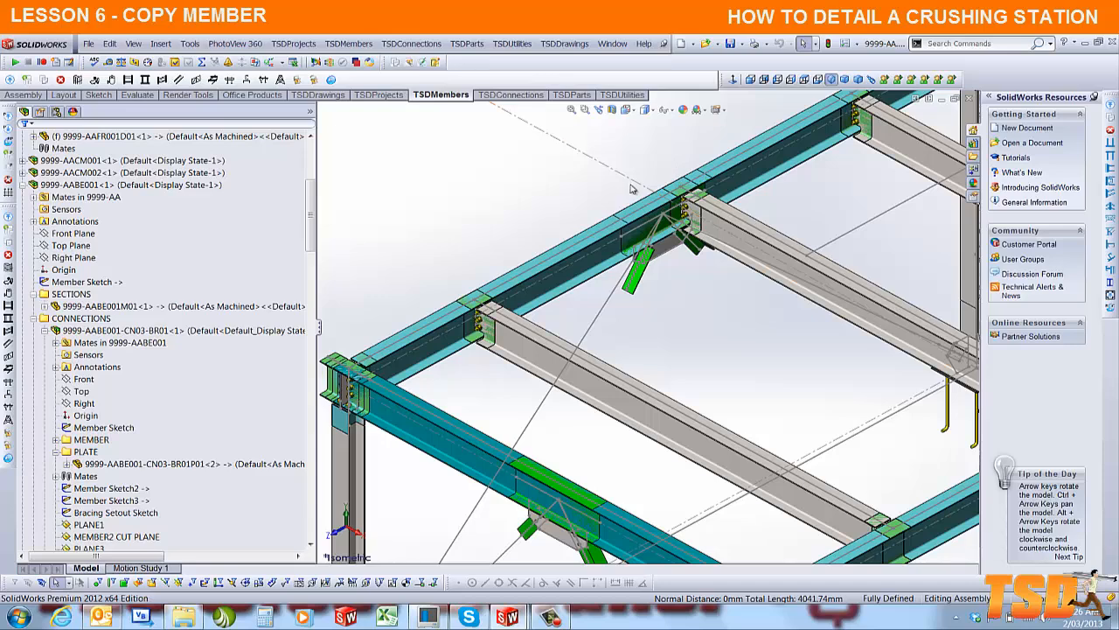
scroll(663, 253, "down", 4)
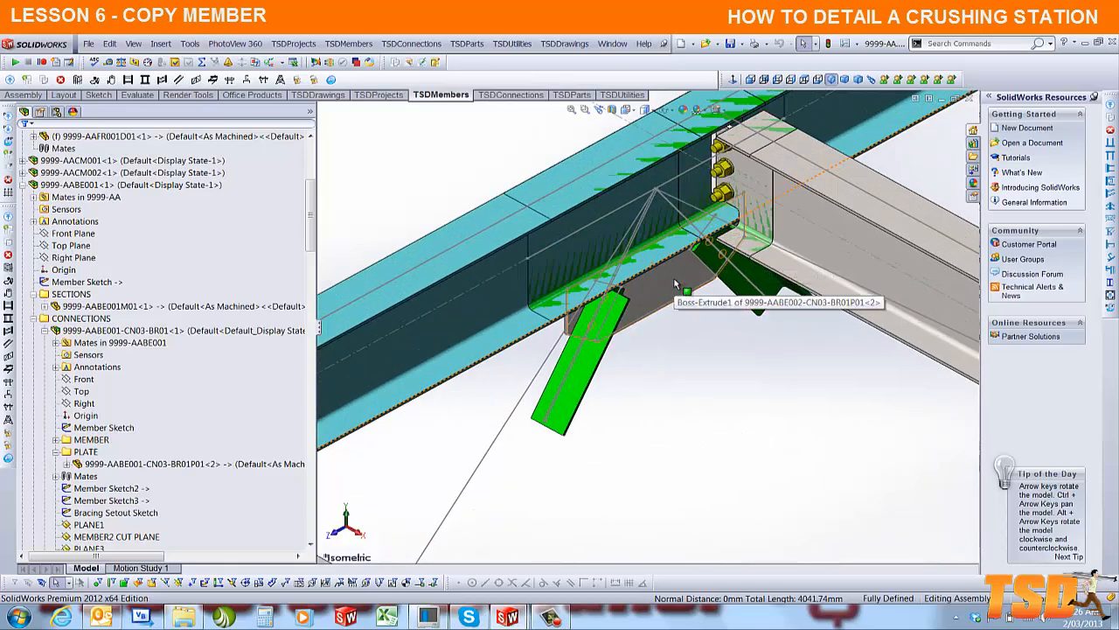
scroll(674, 280, "up", 8)
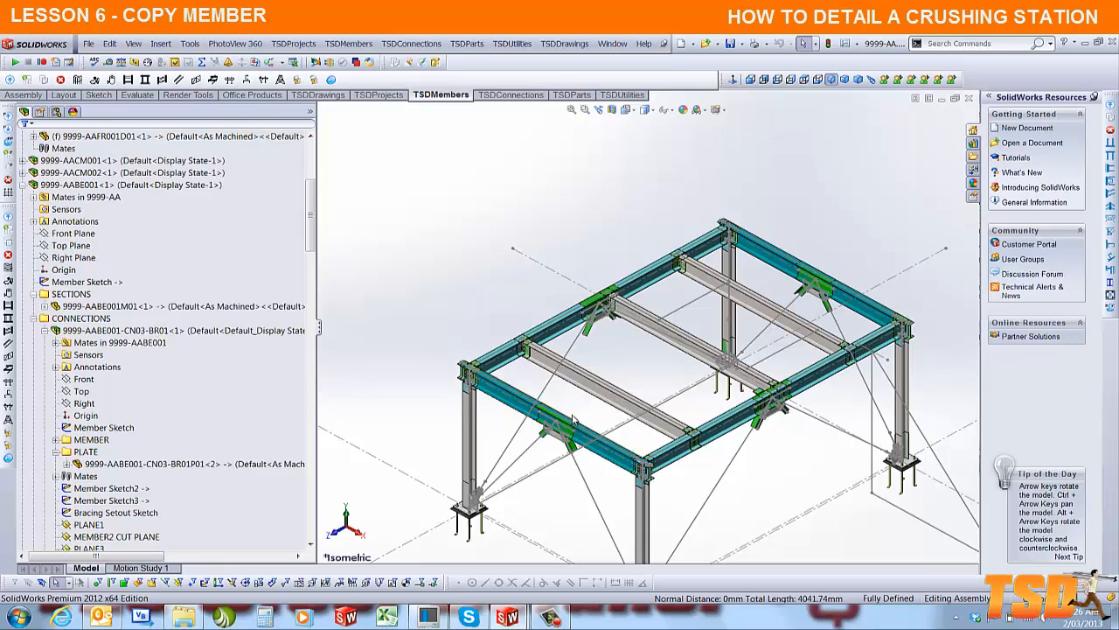
scroll(618, 308, "down", 3)
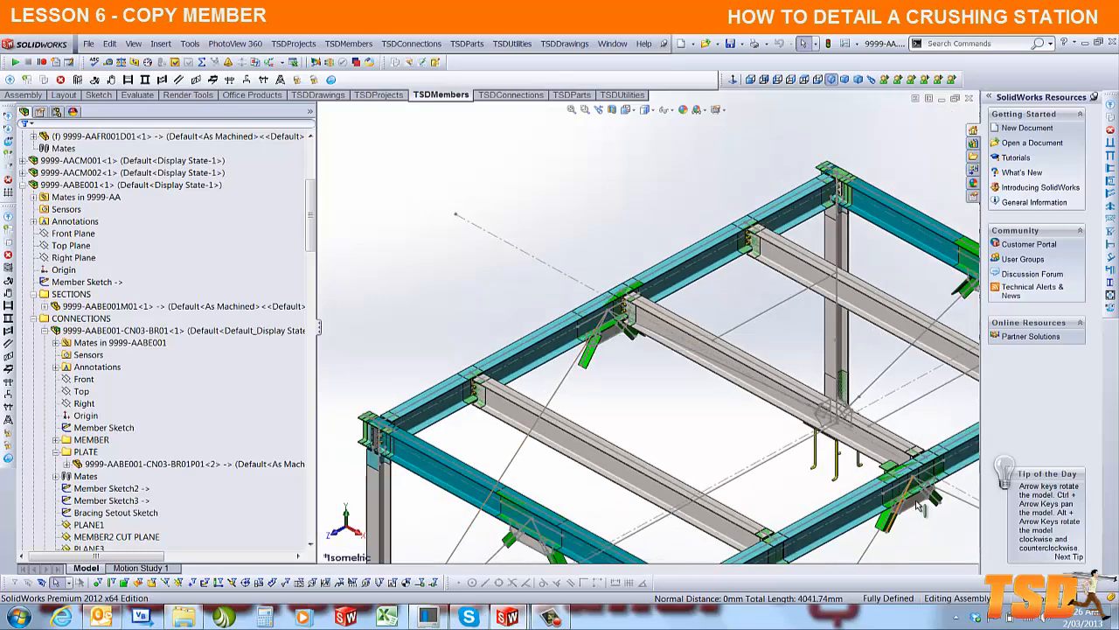
Step: Edit Member Sketch2 of bracing connection 9999-AABE002-CN03-BR01 and make its line parallel to the matching brace line of West Bracing Sketch
scroll(603, 336, "down", 5)
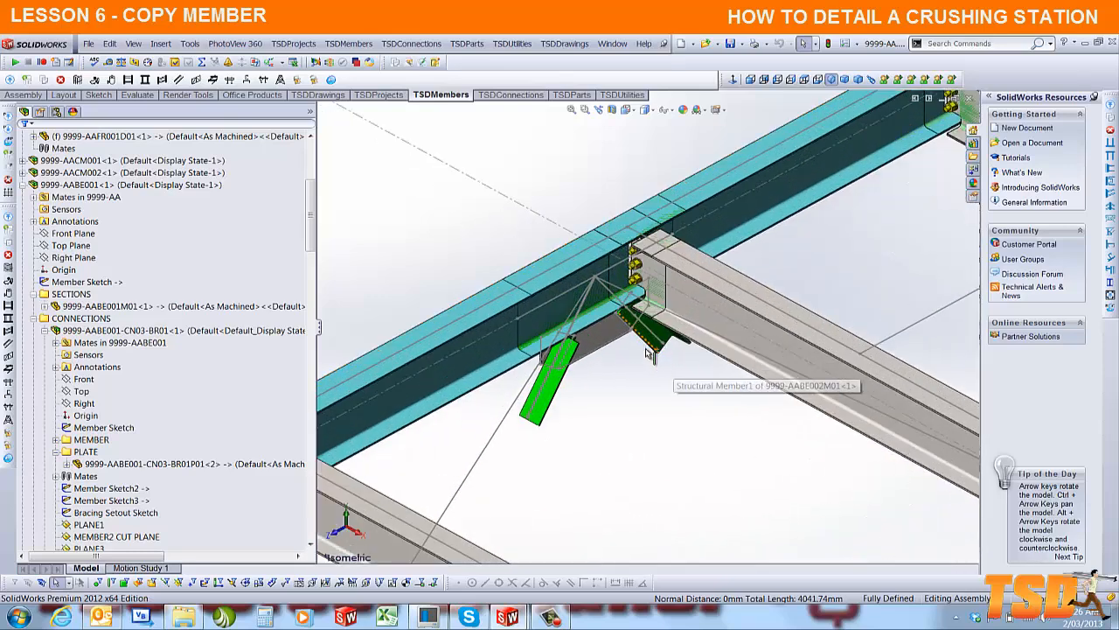
left_click(603, 336)
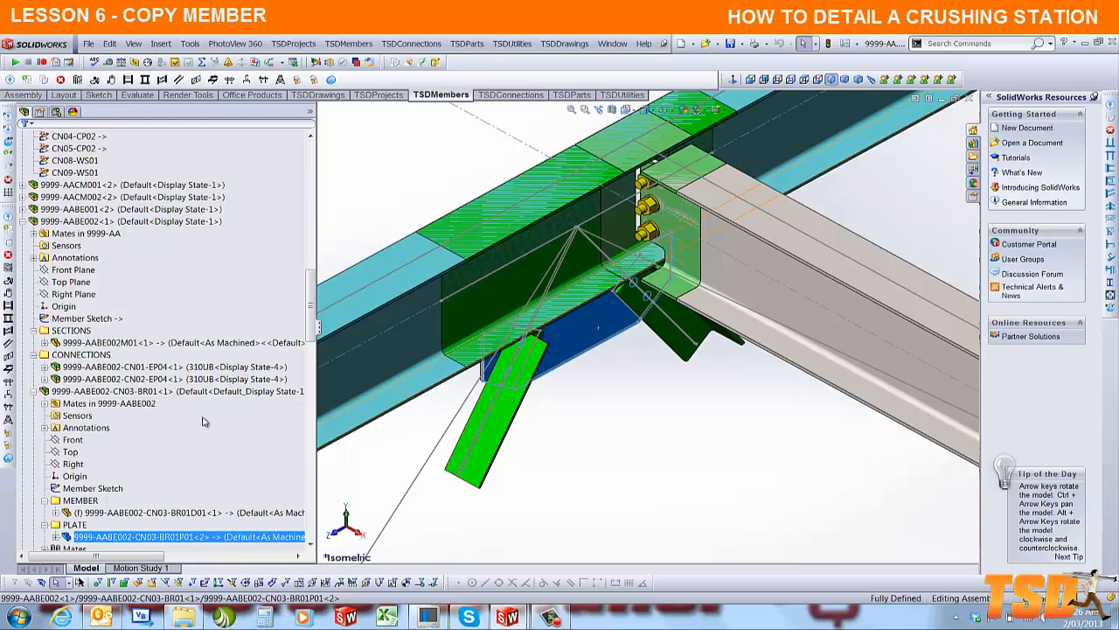
left_click(518, 383)
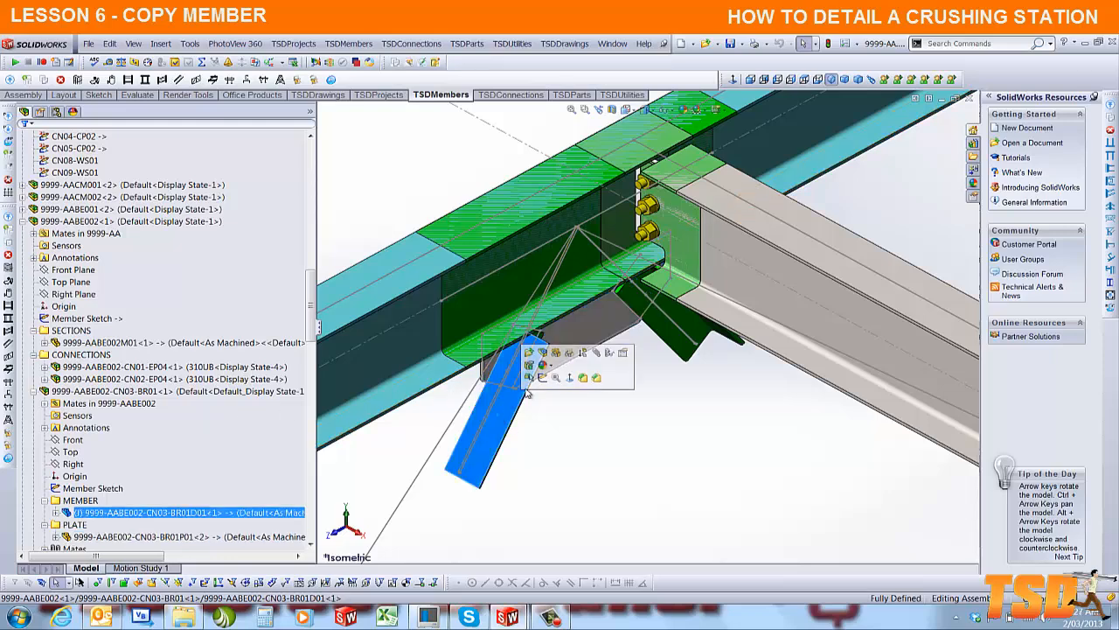
left_click(581, 333)
scroll(145, 463, "down", 5)
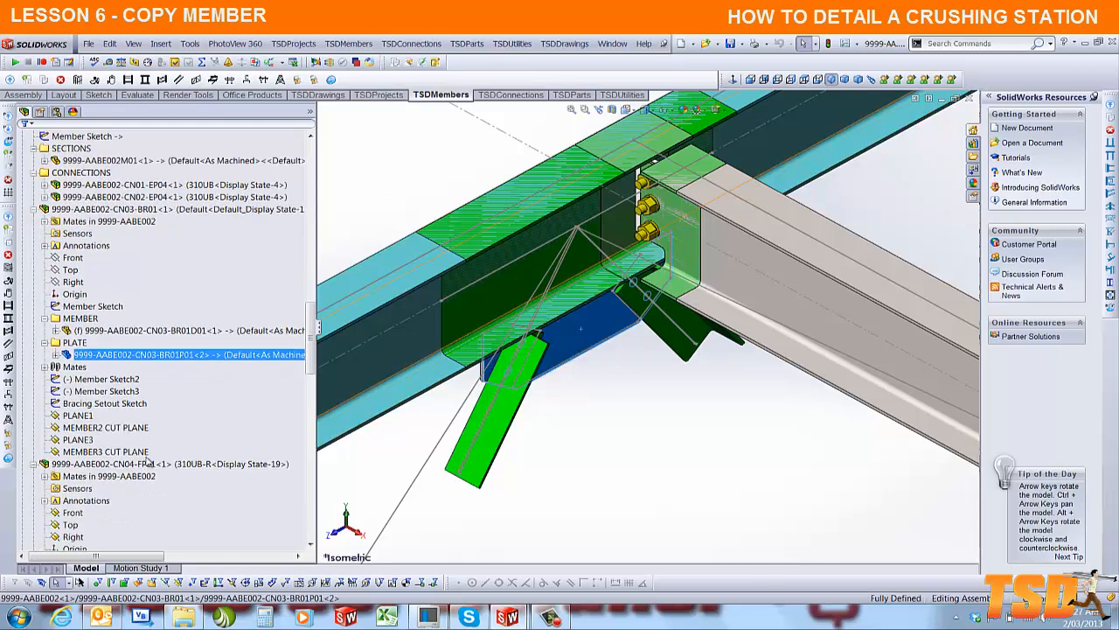
left_click(119, 382)
left_click(129, 354)
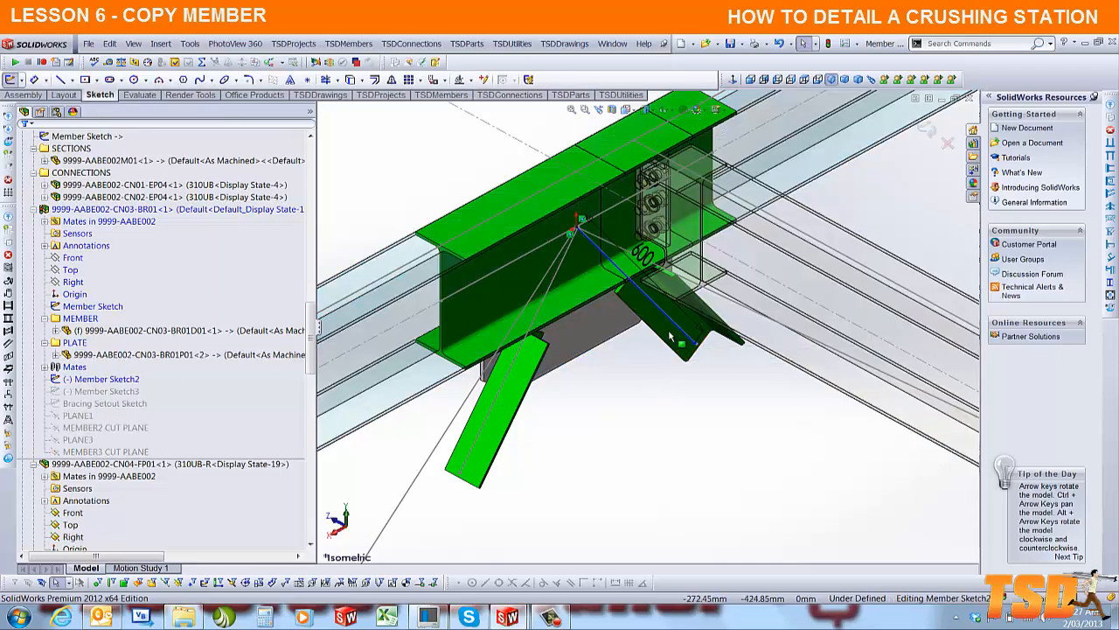
middle_click_drag(675, 331, 743, 245)
scroll(869, 316, "down", 2)
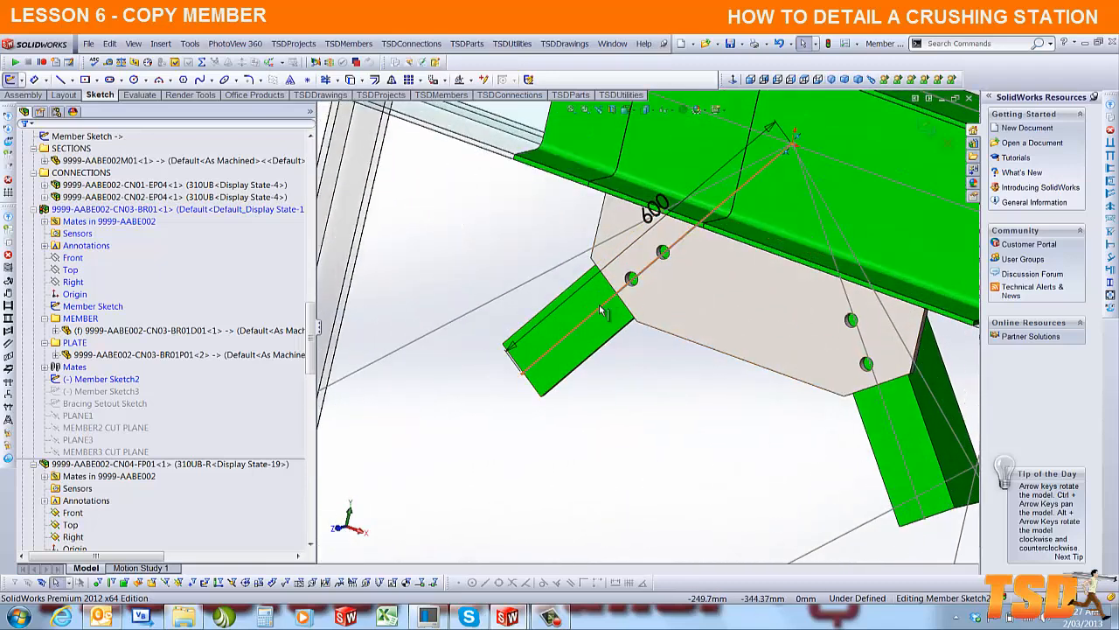
left_click(602, 306)
left_click(542, 277, "ctrl")
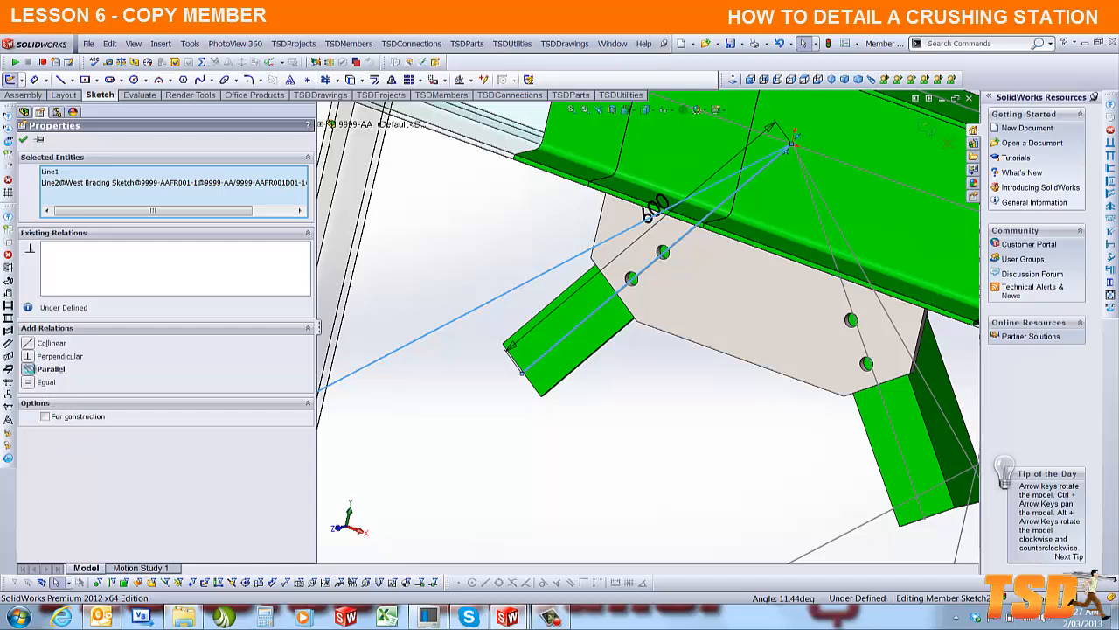
left_click(29, 369)
left_click(929, 128)
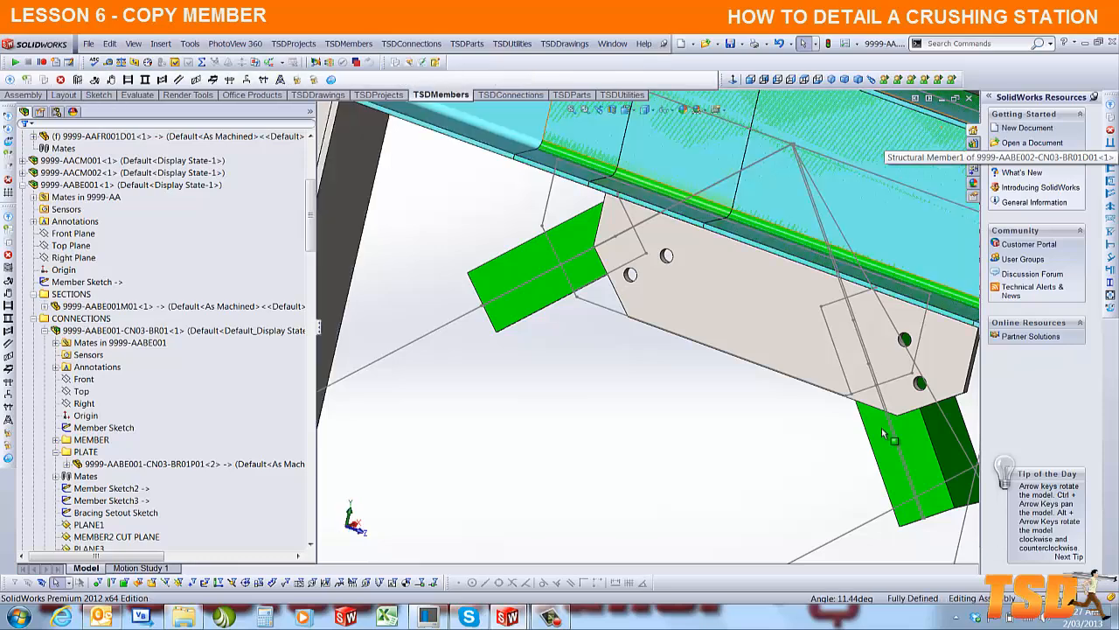
Step: Edit Member Sketch3 of 9999-AABE002-CN03-BR01 and make its line parallel to the other brace line of West Bracing Sketch
left_click(882, 430)
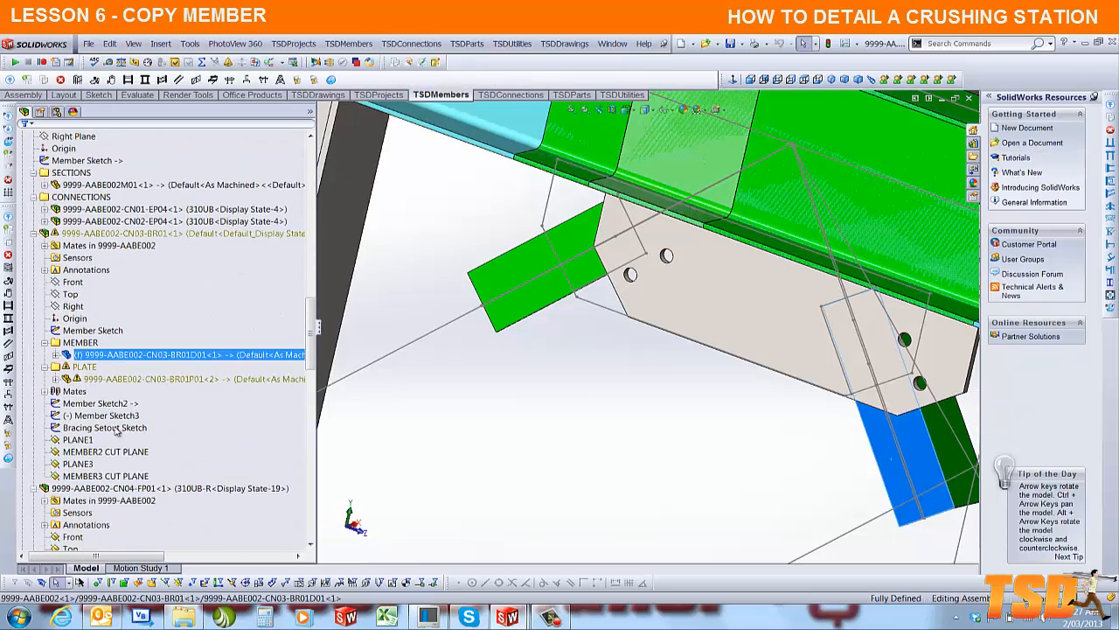
left_click(103, 415)
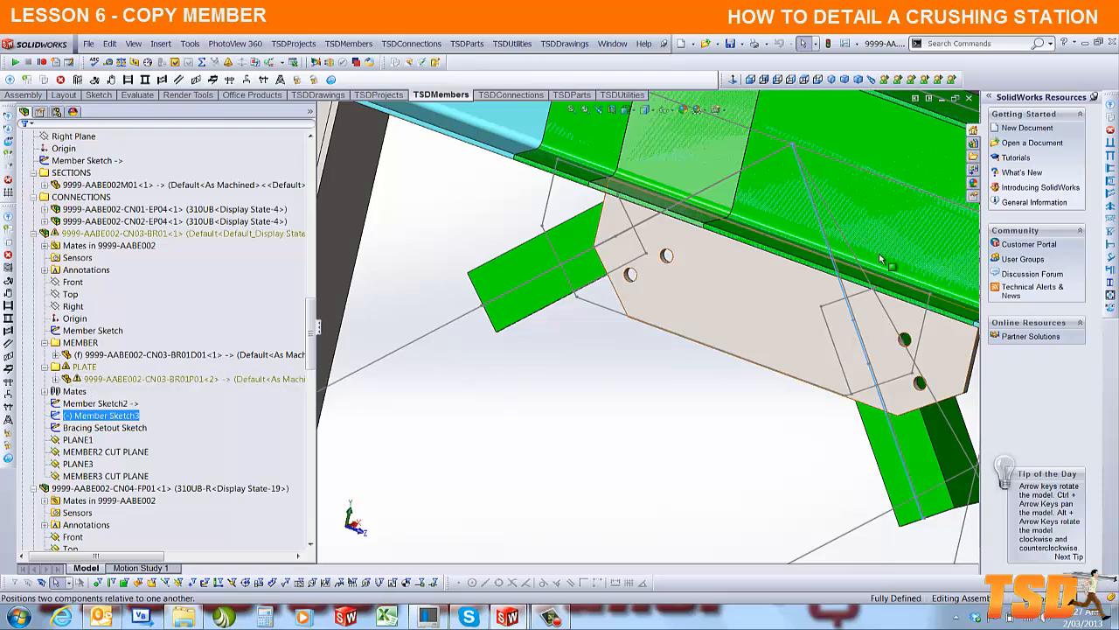
right_click(86, 417)
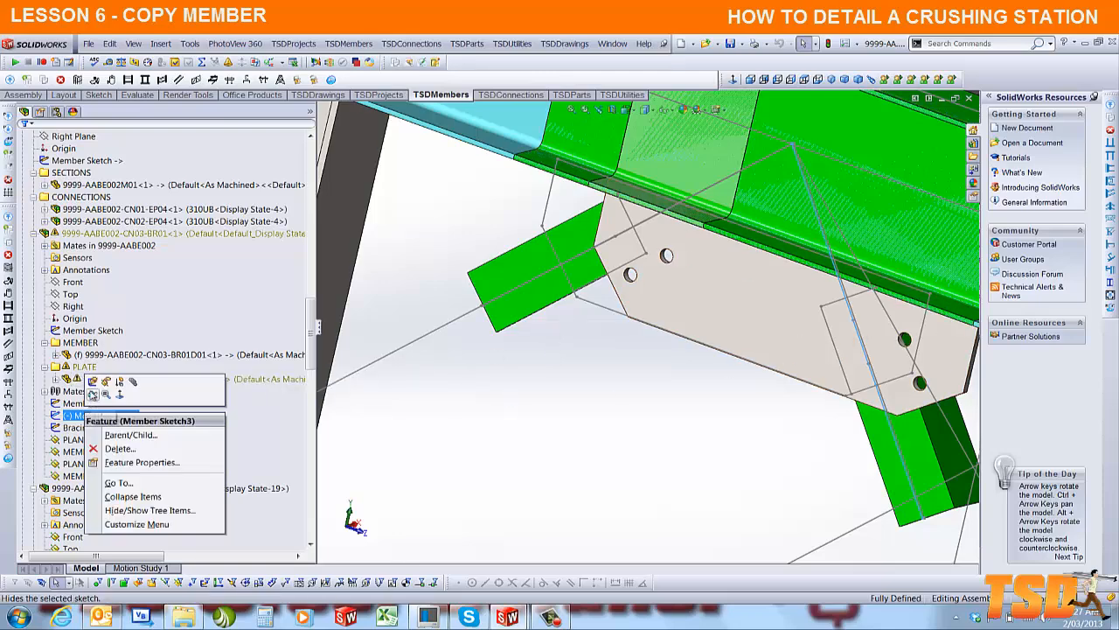
left_click(91, 386)
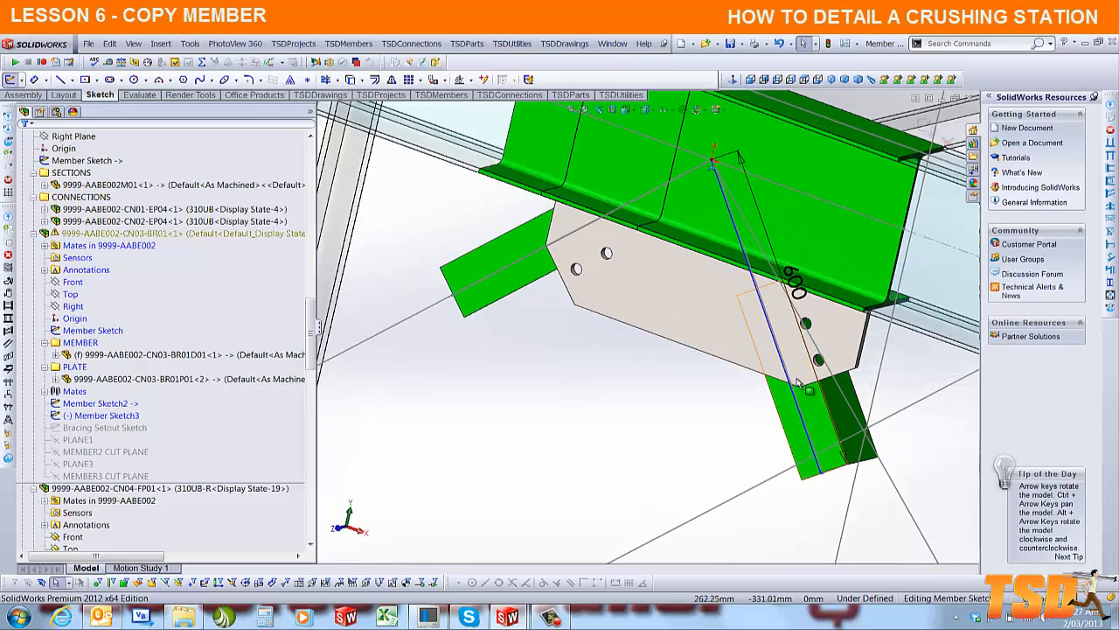
left_click(795, 290)
left_click(881, 467, "ctrl")
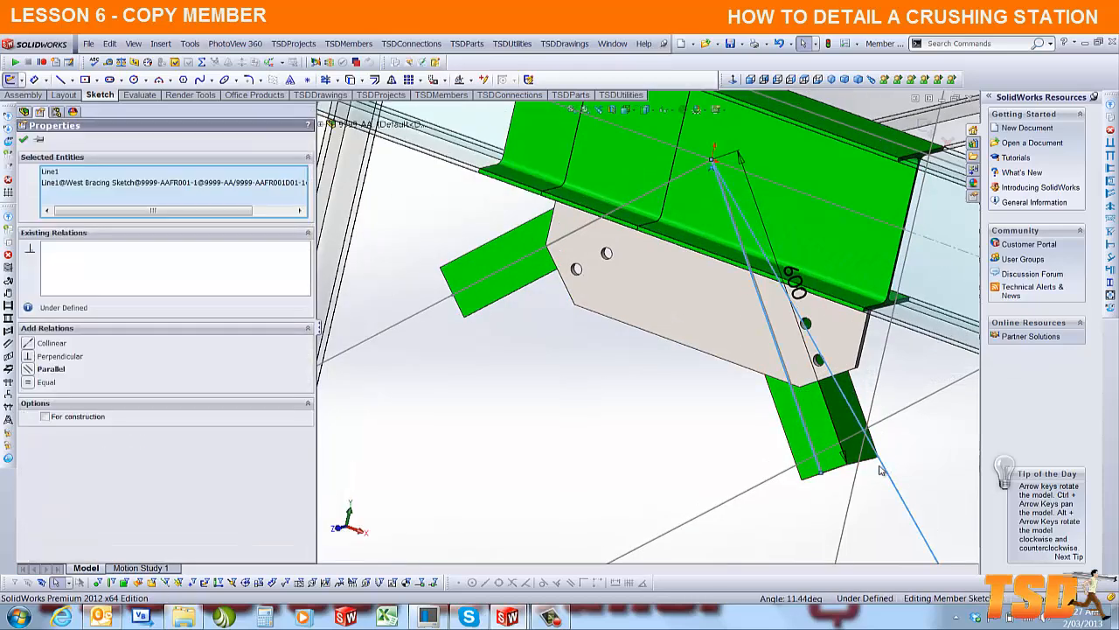
left_click(29, 369)
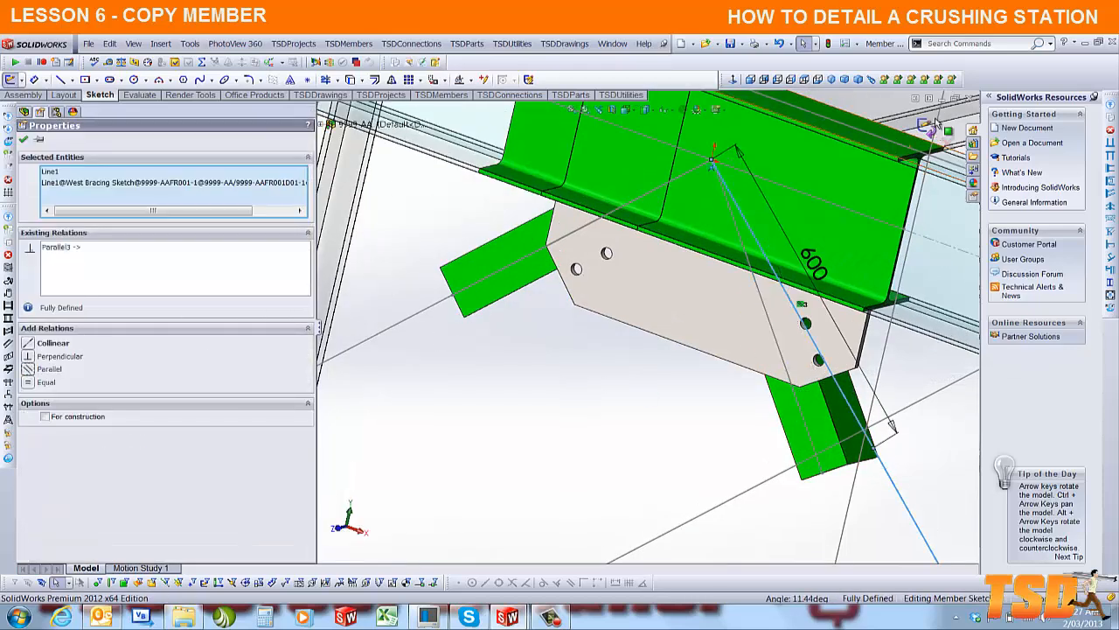
key("Escape")
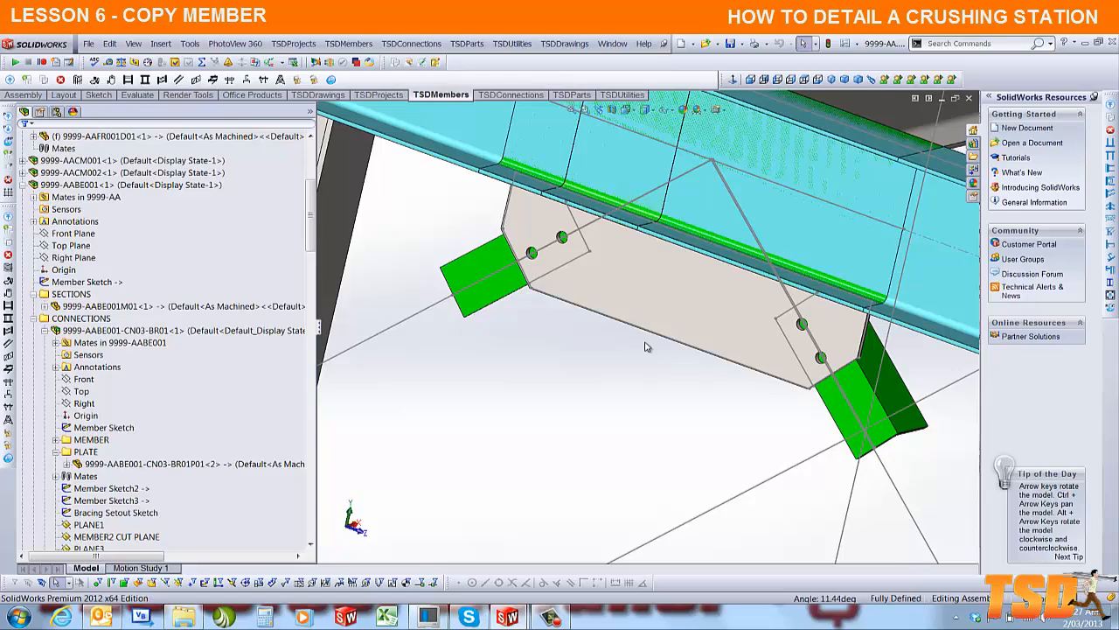
Step: Edit Member Sketch2 of bracing connection 9999-AABE006-CN03-BR01 and make its line parallel to the matching brace line of East Bracing Sketch
scroll(646, 347, "up", 3)
middle_click_drag(673, 325, 490, 354)
scroll(678, 398, "down", 2)
middle_click_drag(680, 401, 530, 452)
scroll(649, 391, "down", 2)
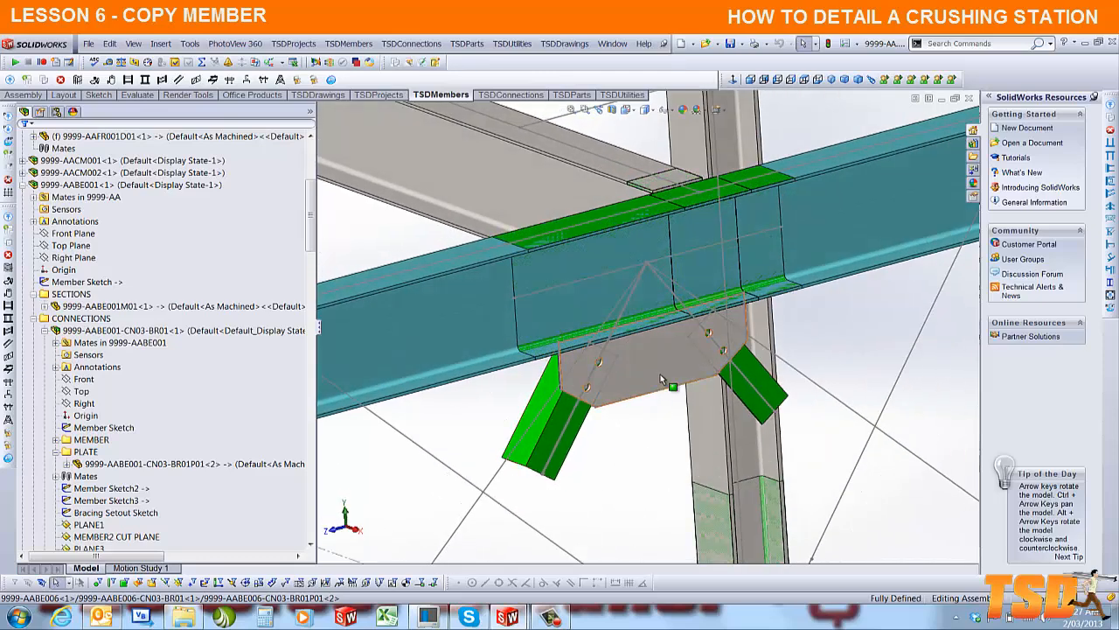
left_click(660, 374)
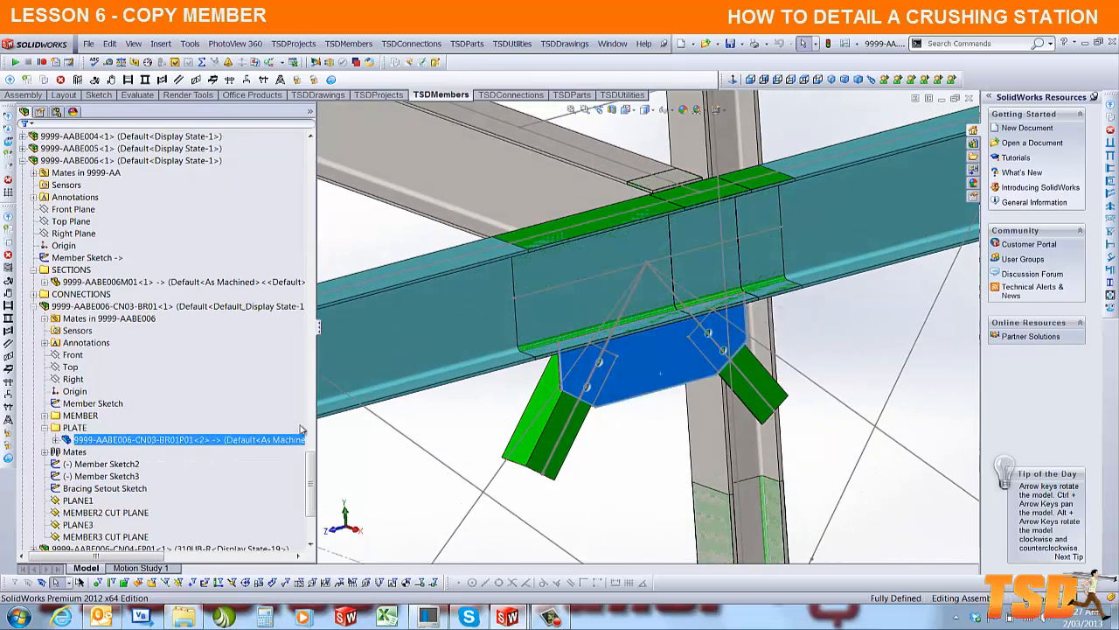
left_click(123, 466)
left_click(133, 439)
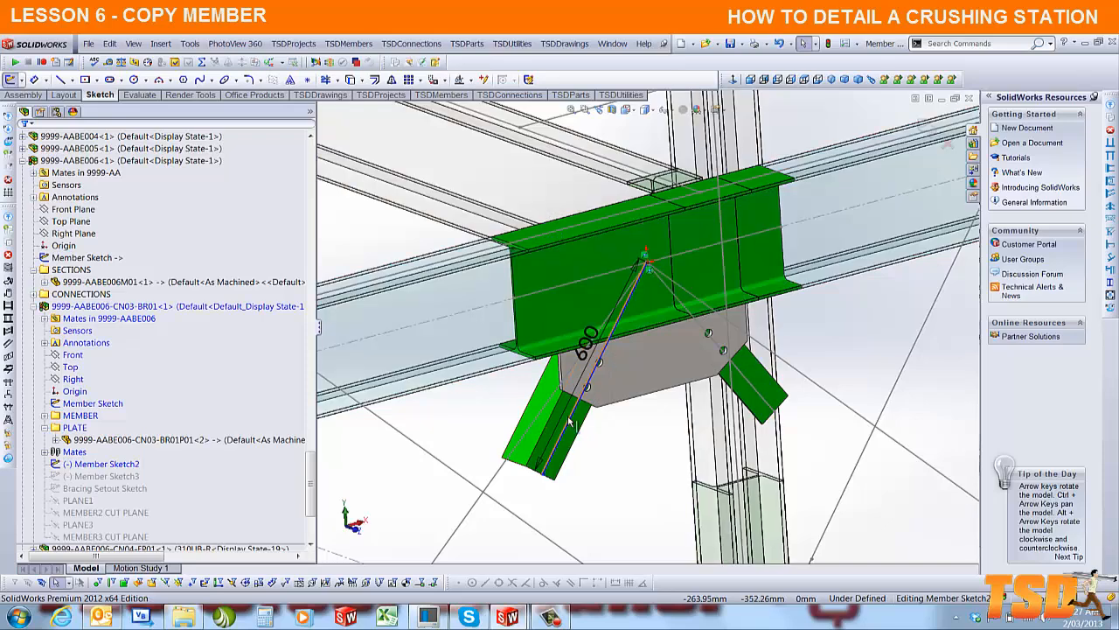
left_click(570, 423)
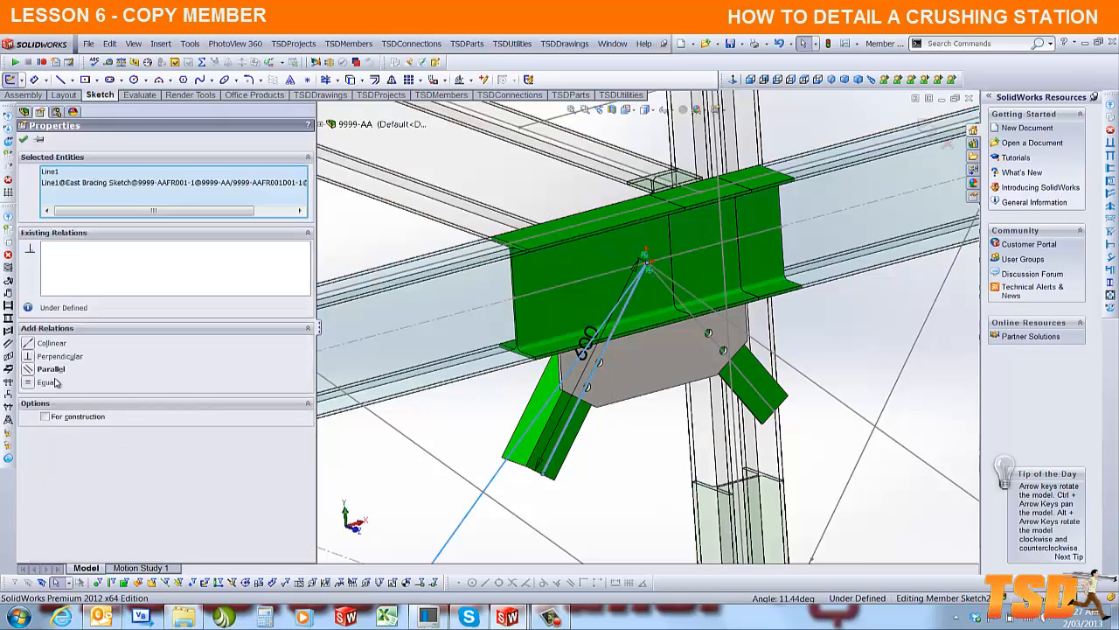
left_click(51, 368)
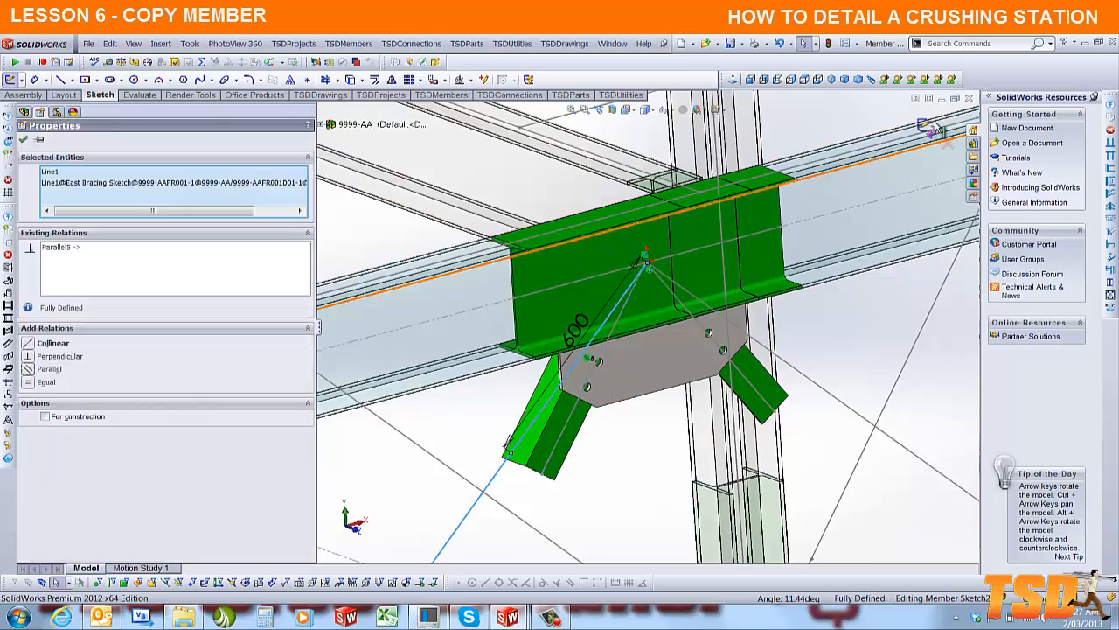
key("Escape")
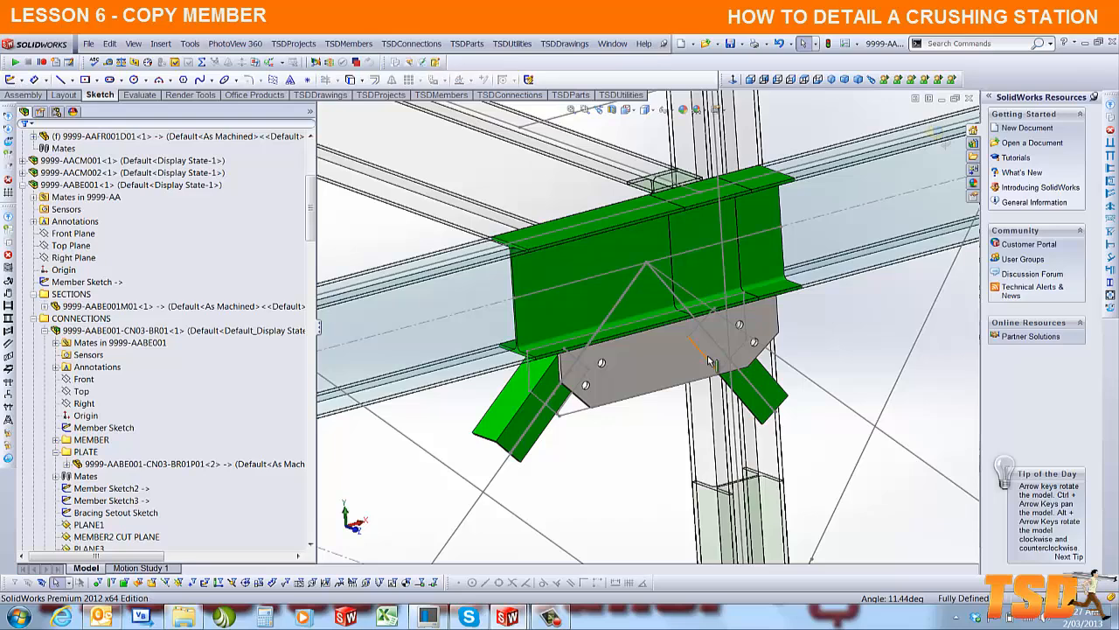
Step: Edit Member Sketch3 of 9999-AABE006-CN03-BR01, make its line parallel to the other brace line of East Bracing Sketch, and return to the main assembly
left_click(708, 355)
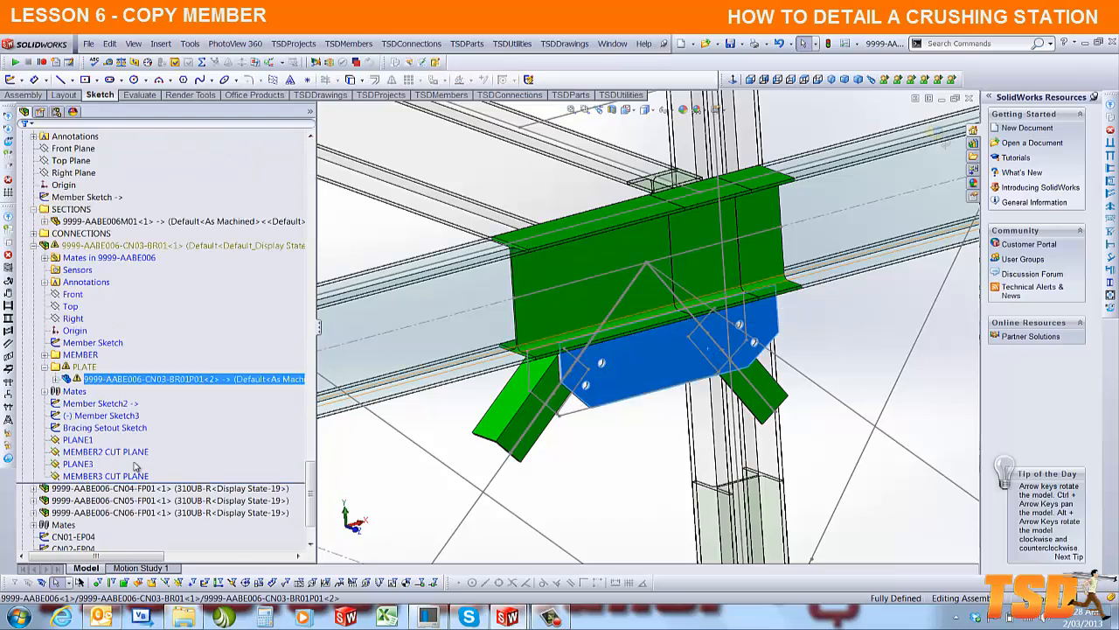
left_click(114, 416)
left_click(127, 385)
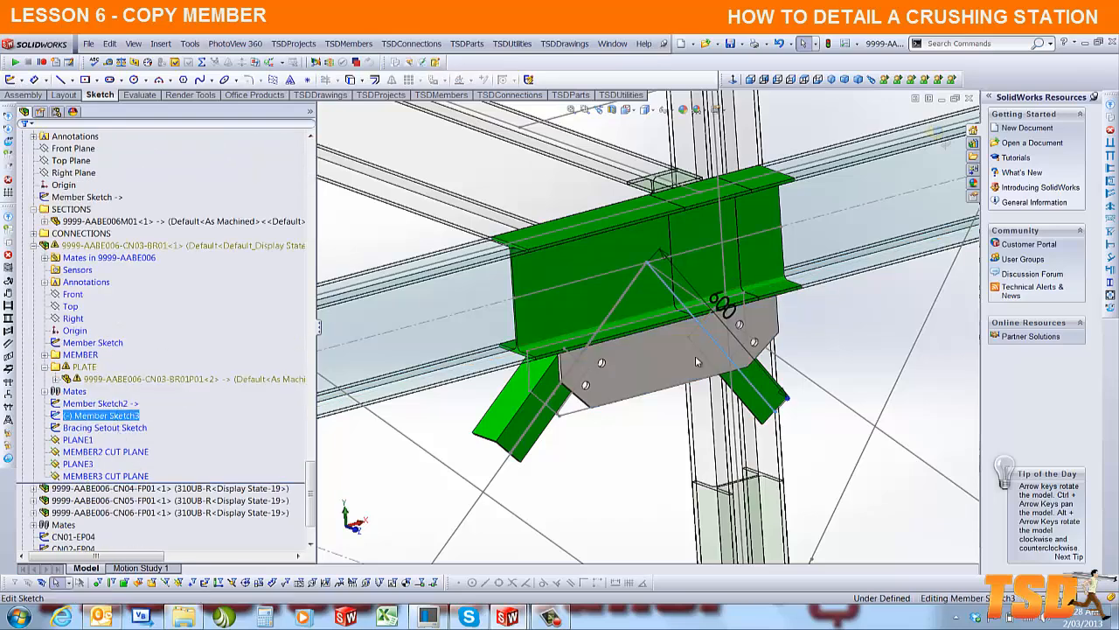
left_click(755, 387)
left_click(814, 384, "ctrl")
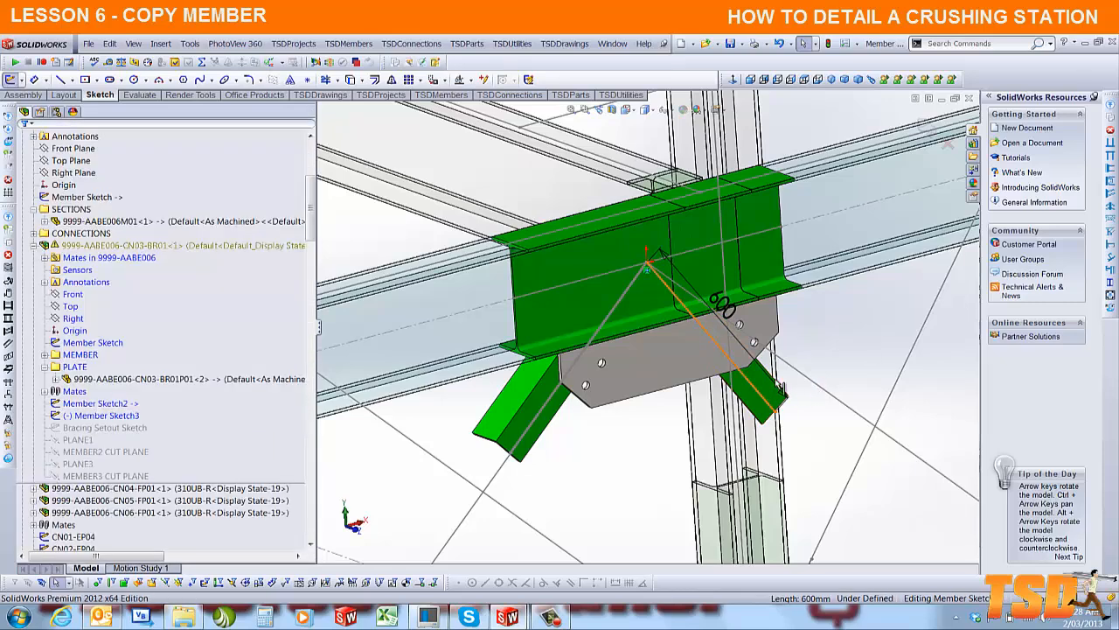
left_click(36, 370)
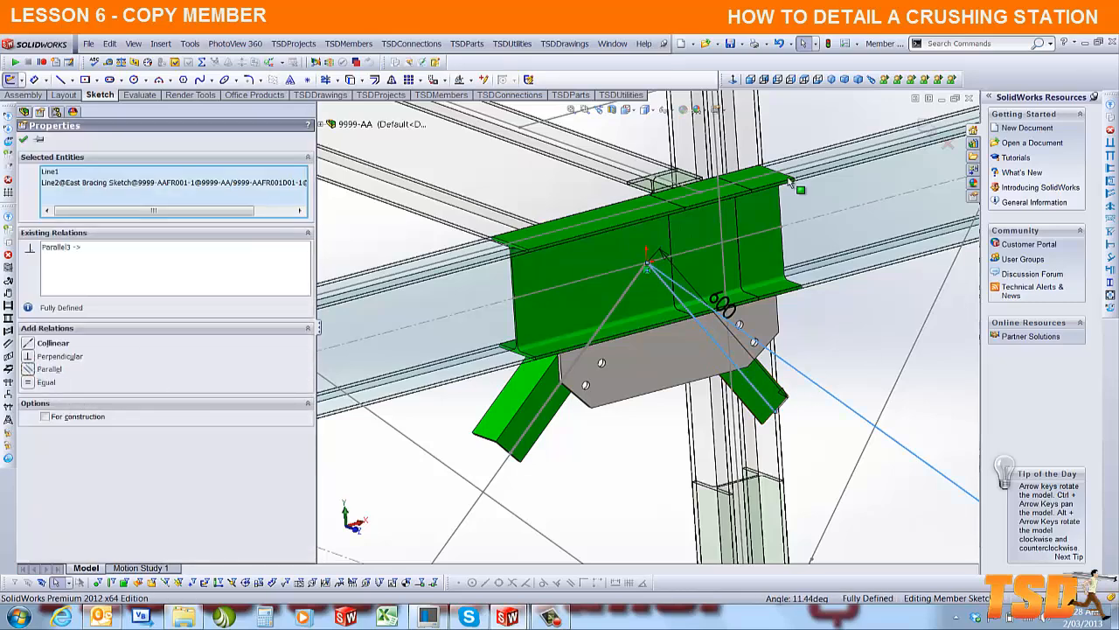
left_click(920, 120)
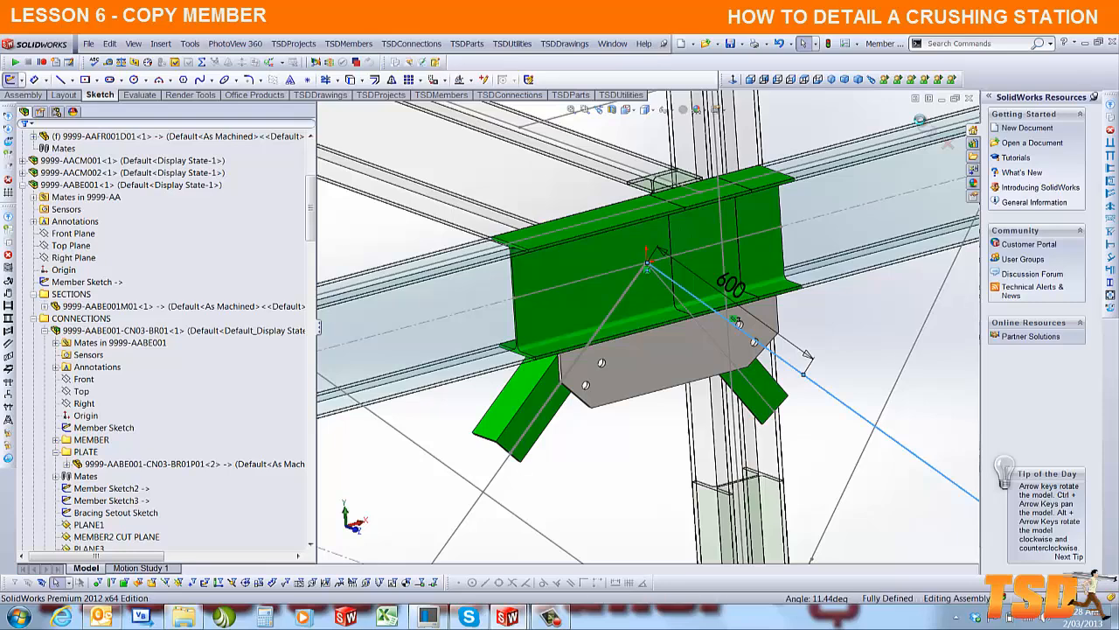
left_click(934, 130)
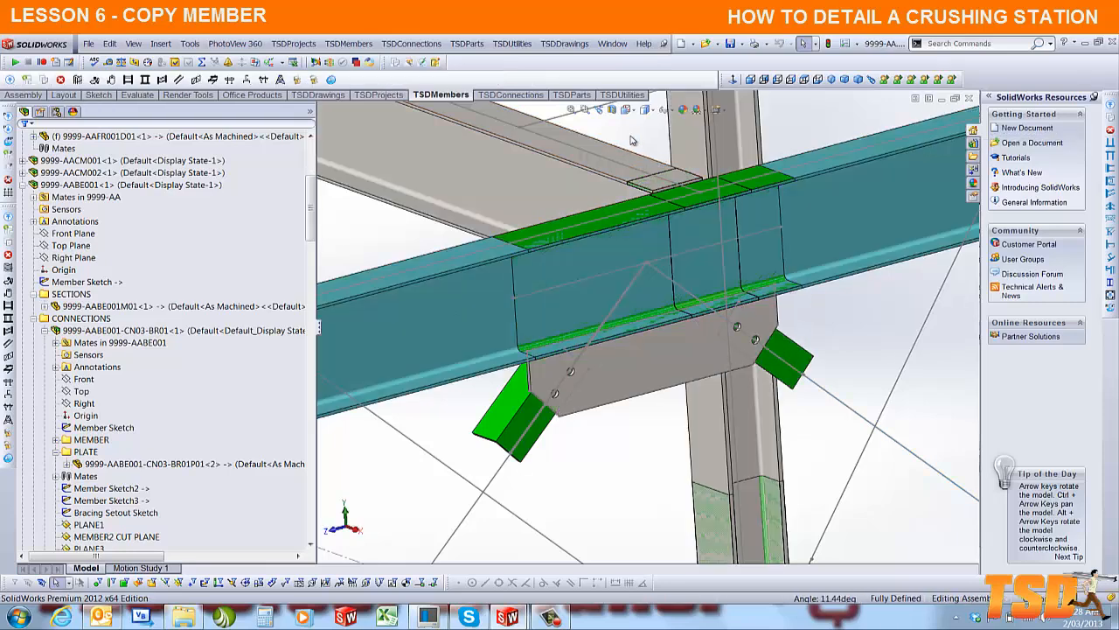
left_click(831, 80)
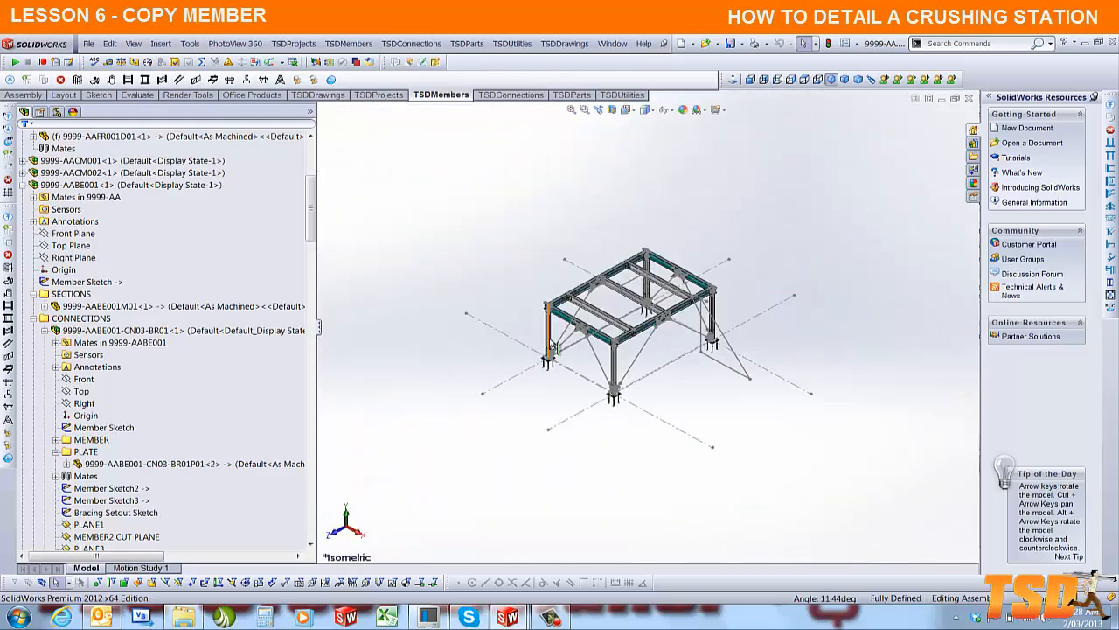
scroll(643, 313, "down", 5)
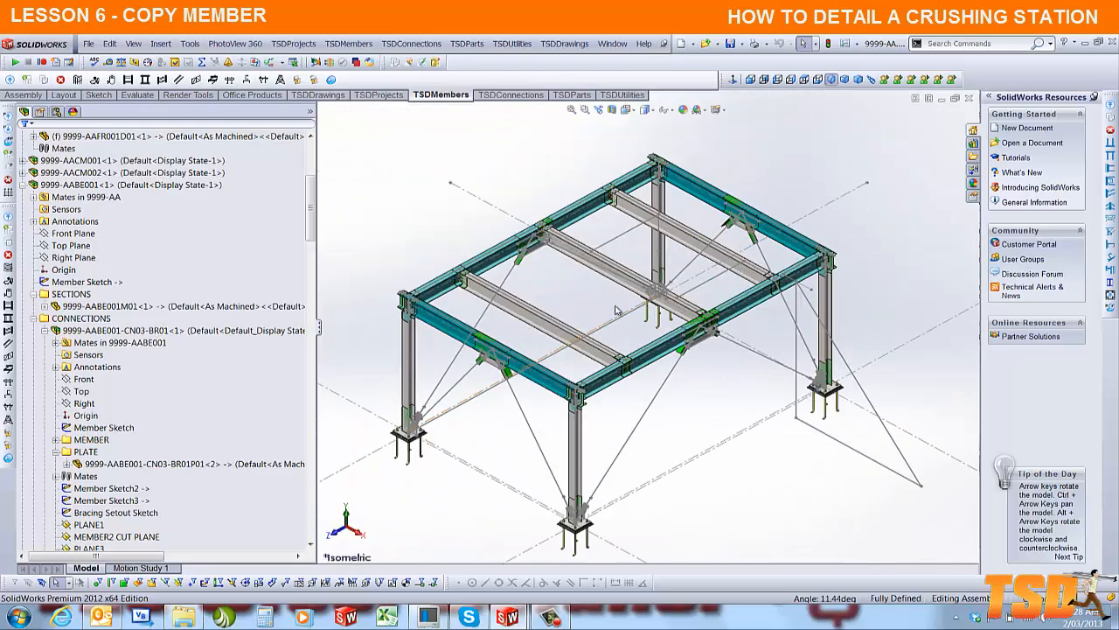